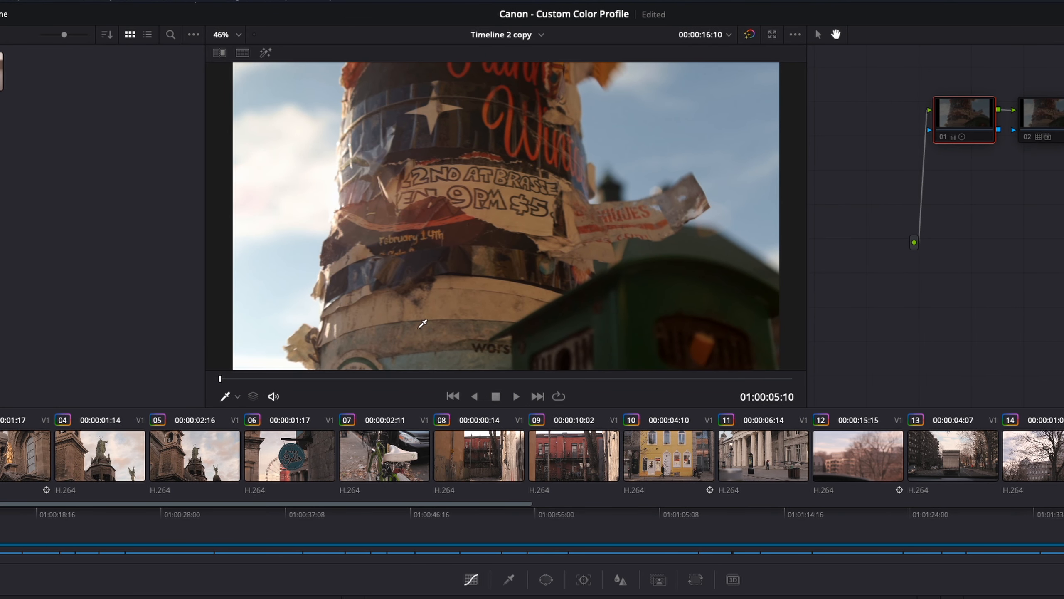
Step: Disable the Video 2 track holding the adjustment clip on the Edit page and return to the Color page
key(space)
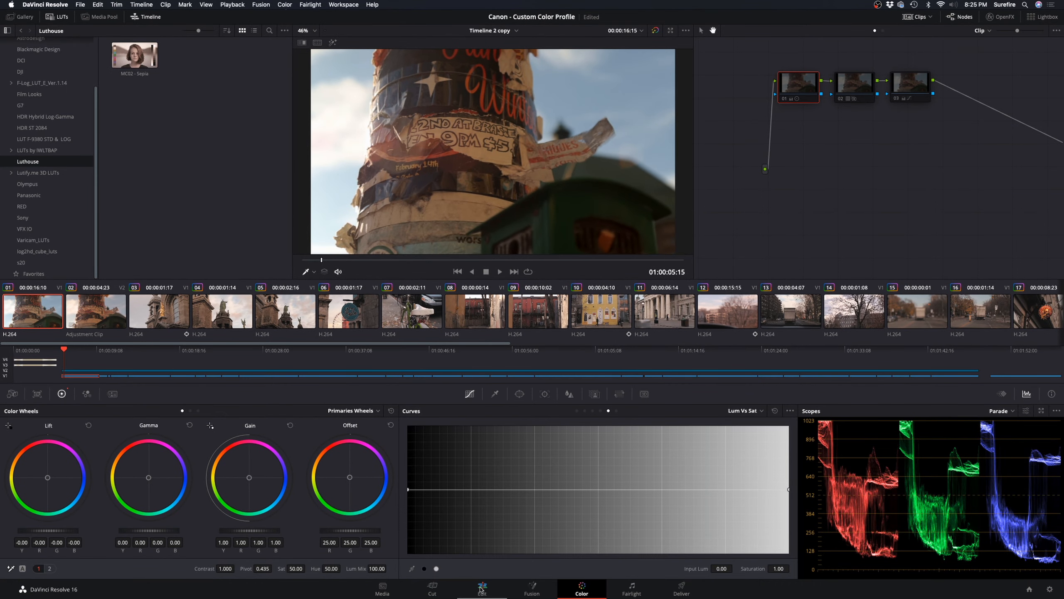
click(482, 589)
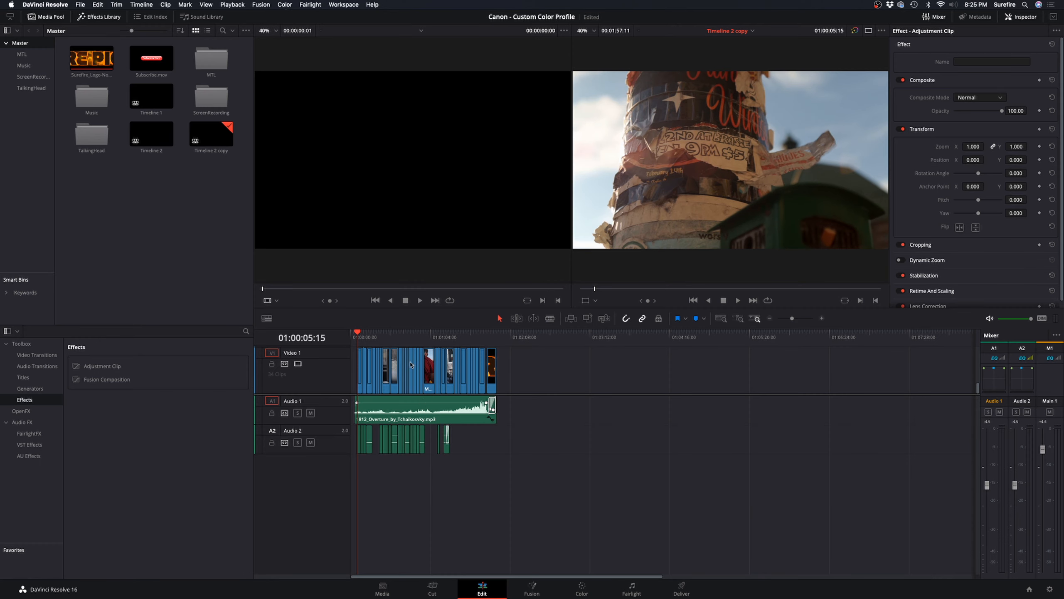
scroll(434, 364, up, 3)
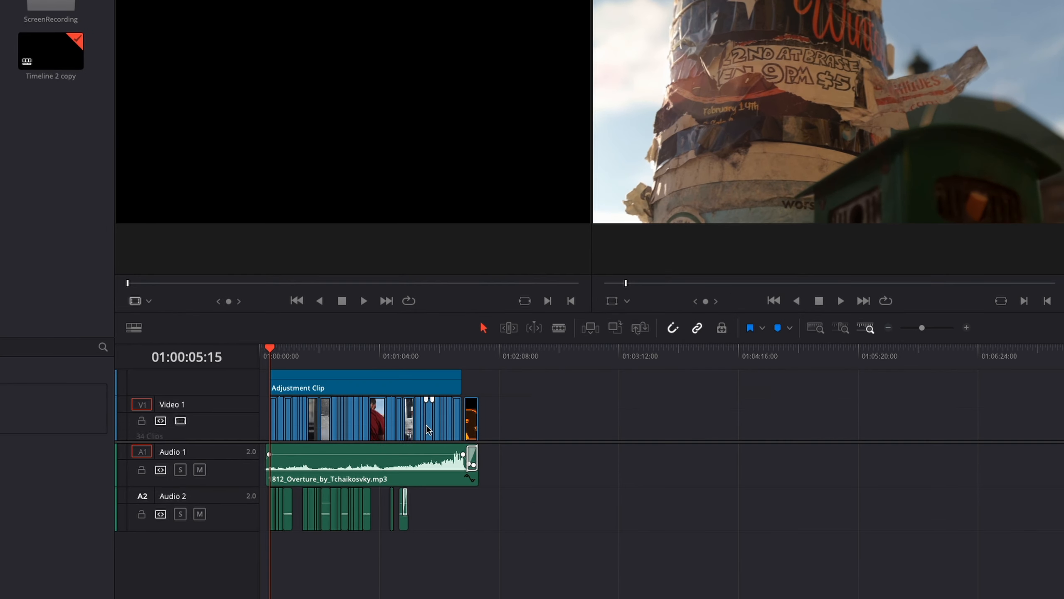
click(385, 393)
scroll(336, 376, up, 2)
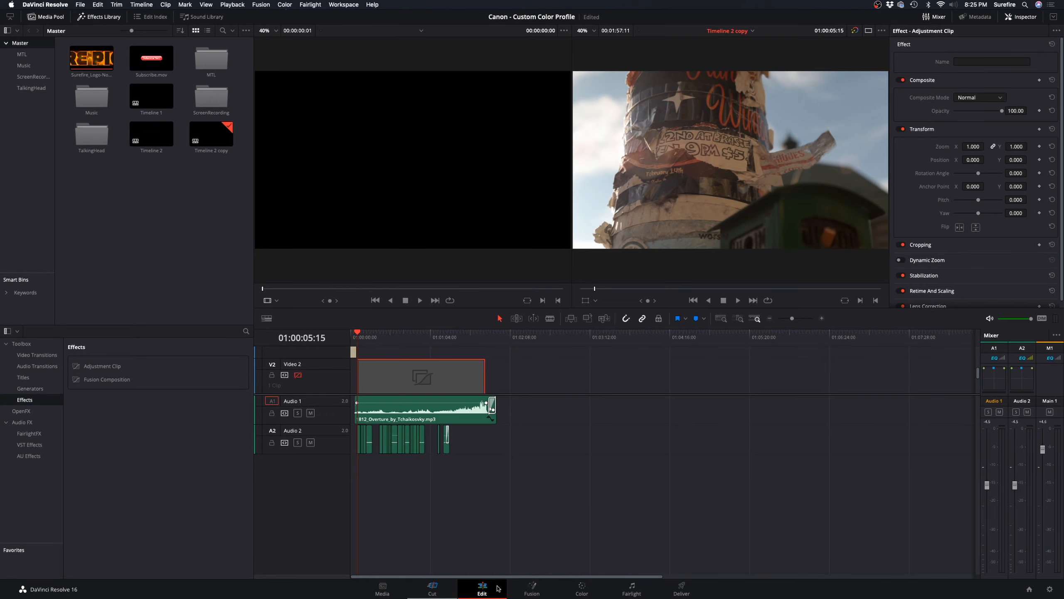
click(581, 589)
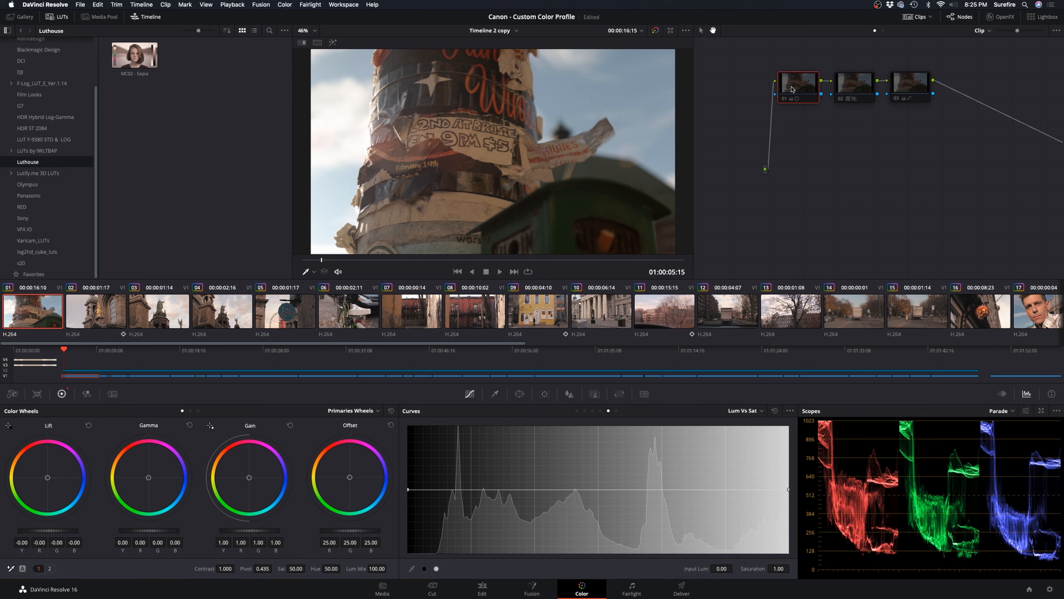
Step: Enable the first node, display its Log color wheels and scrub through the opening frames of the first clip
key(super+d)
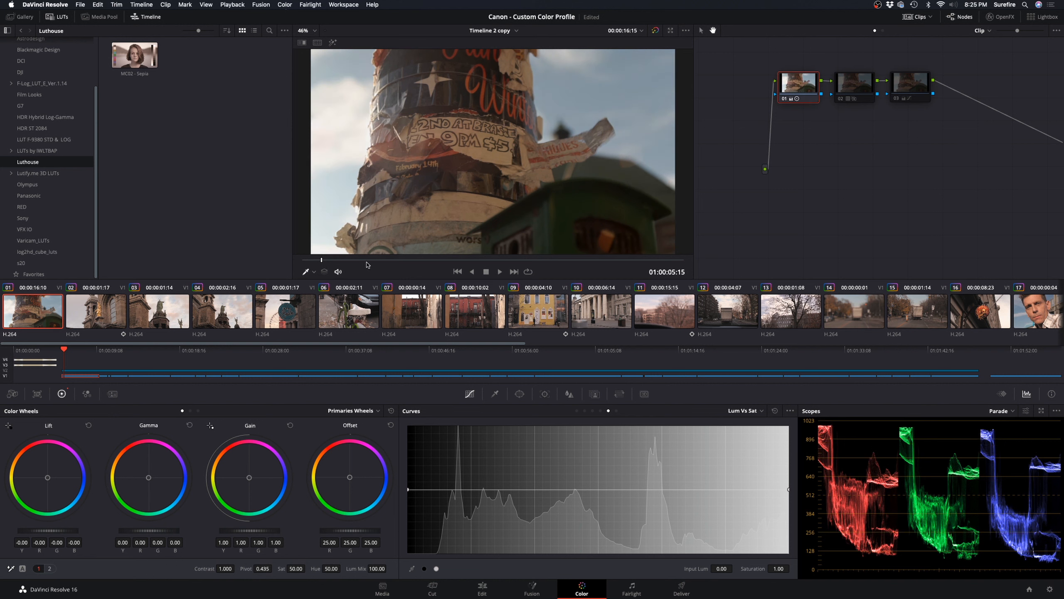
mouse_move(369, 260)
mouse_down()
mouse_move(468, 261)
mouse_move(354, 269)
mouse_up()
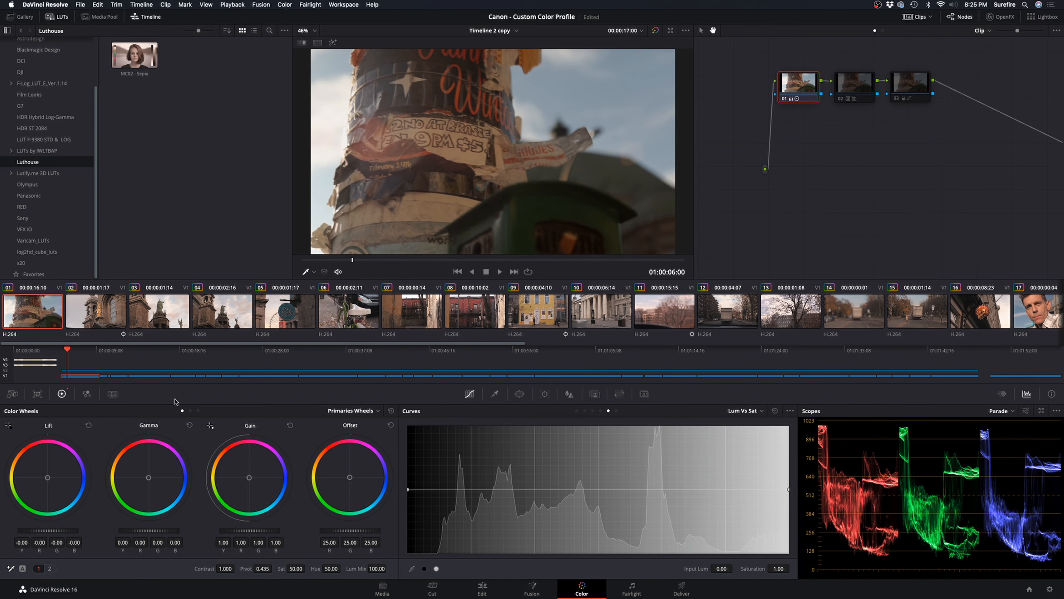
click(198, 411)
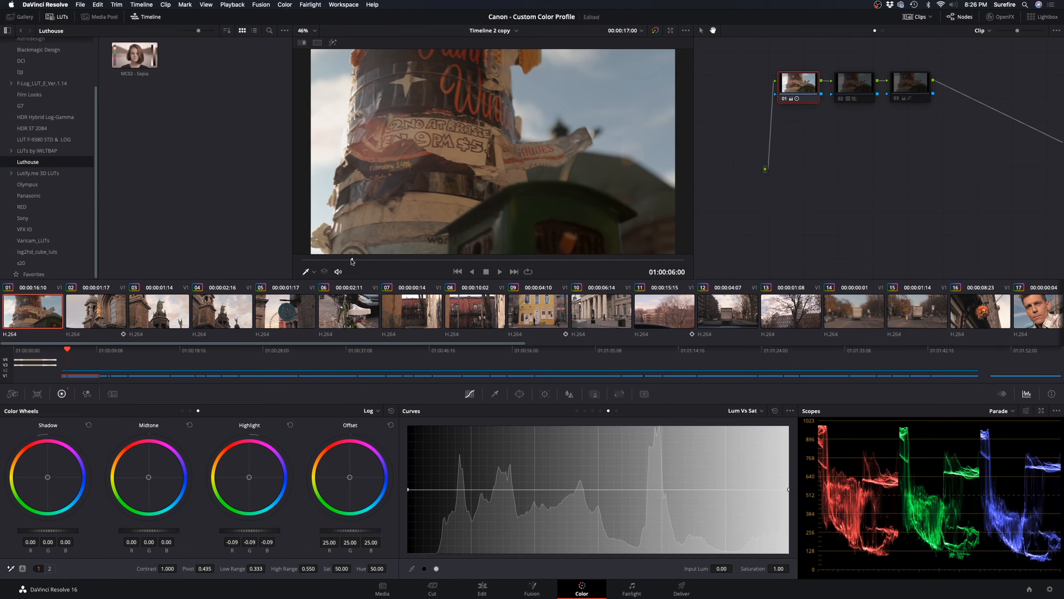
drag(351, 261, 345, 263)
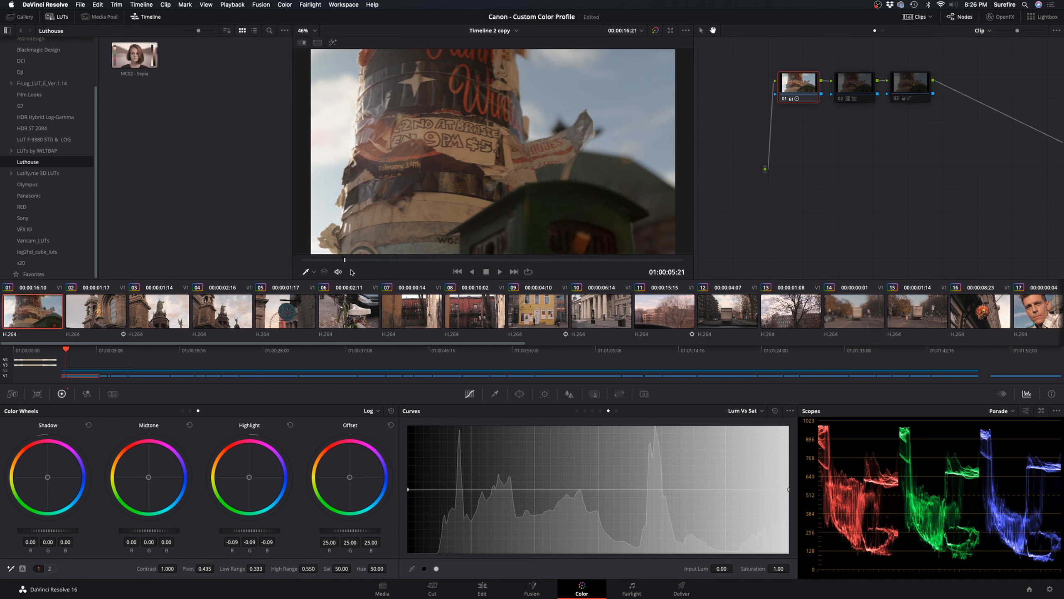
drag(346, 261, 341, 260)
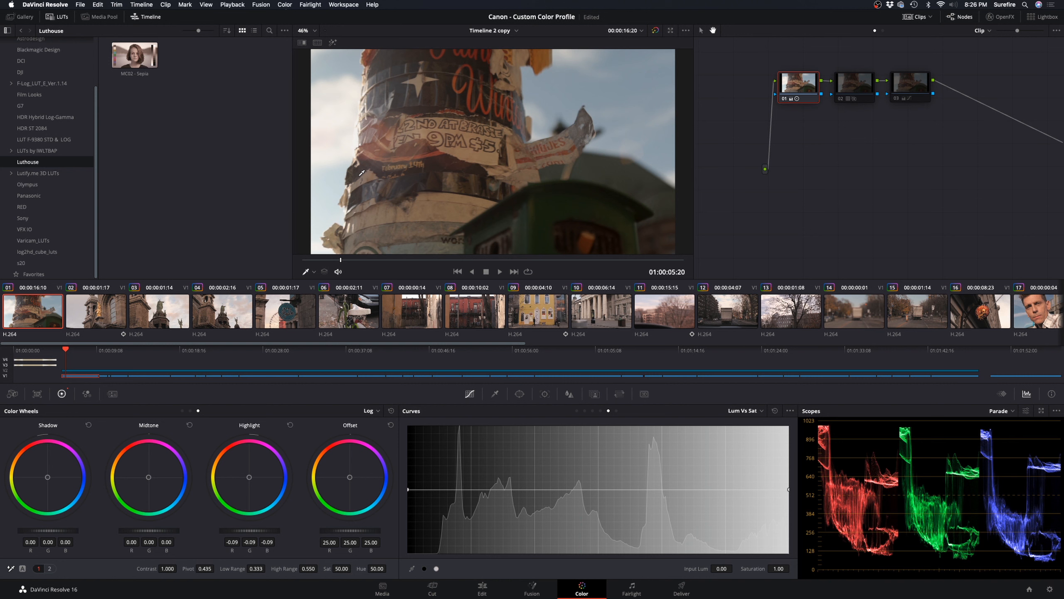
Step: Go to the start of the first clip, reset the Log Highlight wheel and lower its level to -0.09
drag(249, 530, 226, 532)
drag(340, 259, 303, 259)
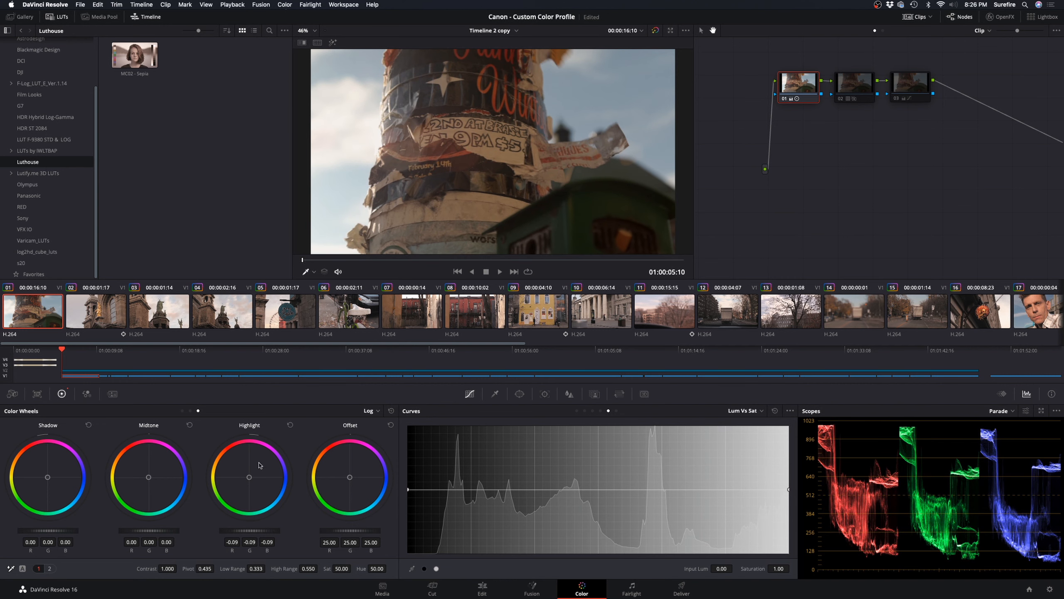
click(291, 426)
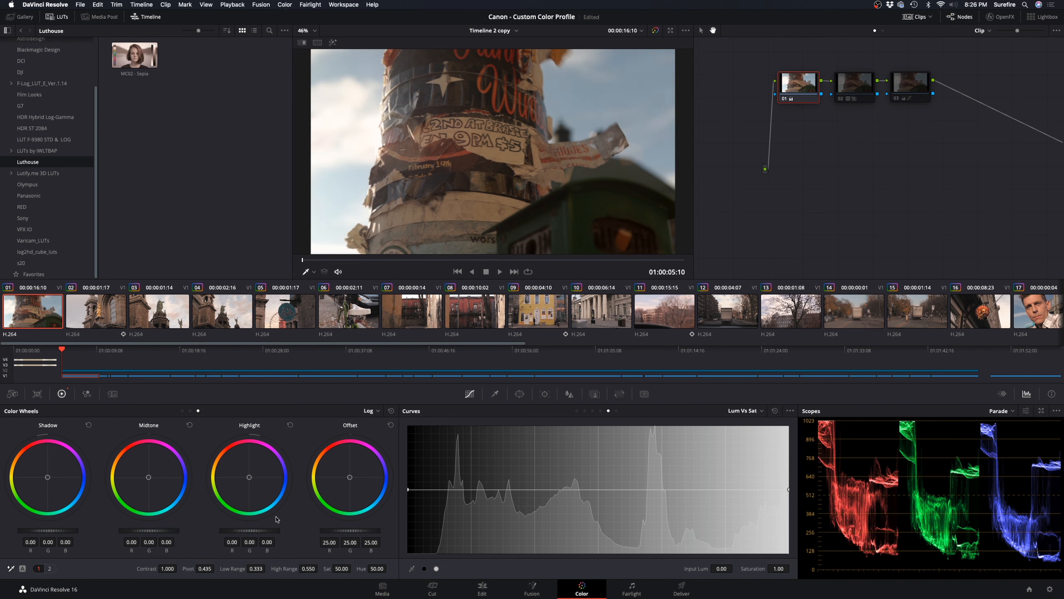
drag(268, 530, 259, 530)
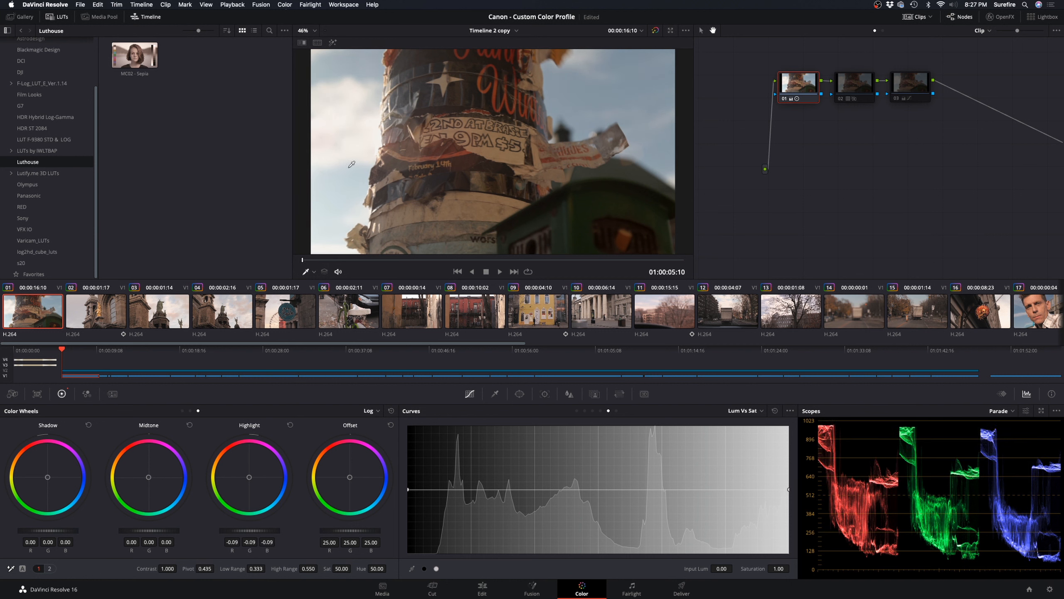
Step: Switch back to the Primaries Wheels and examine the first node's Temperature setting among the second set of adjustments
click(190, 410)
click(182, 410)
click(49, 569)
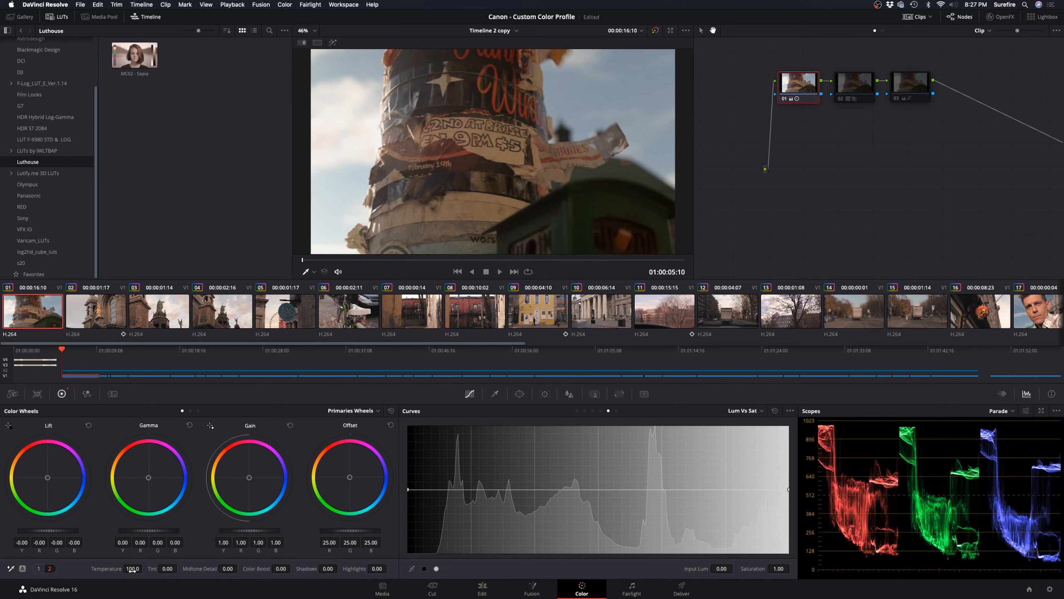
click(40, 569)
Step: Show the second node's Key Output gain in the Key palette and enable the node
click(859, 91)
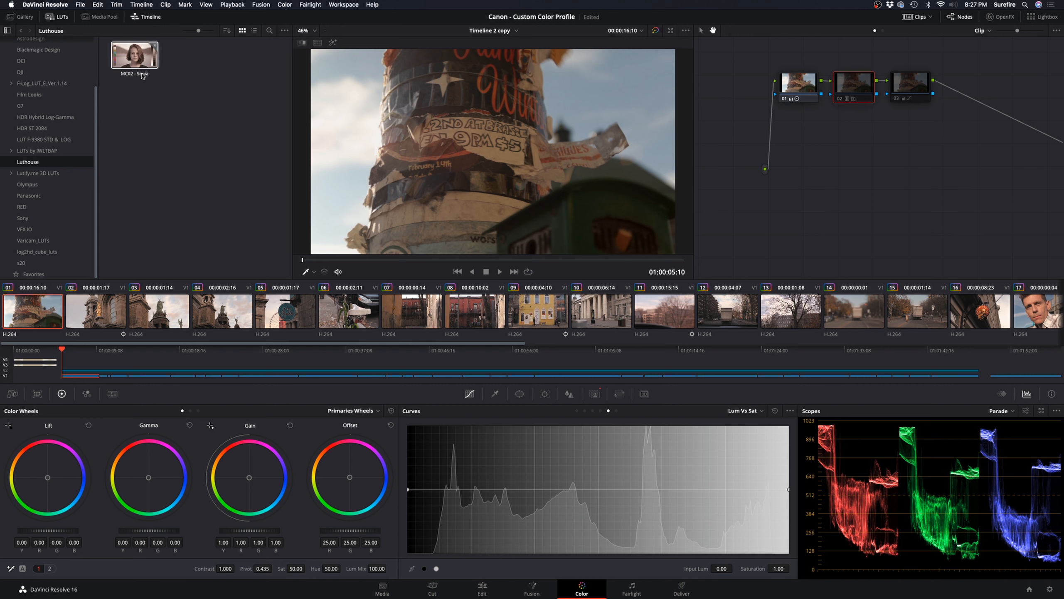
click(596, 395)
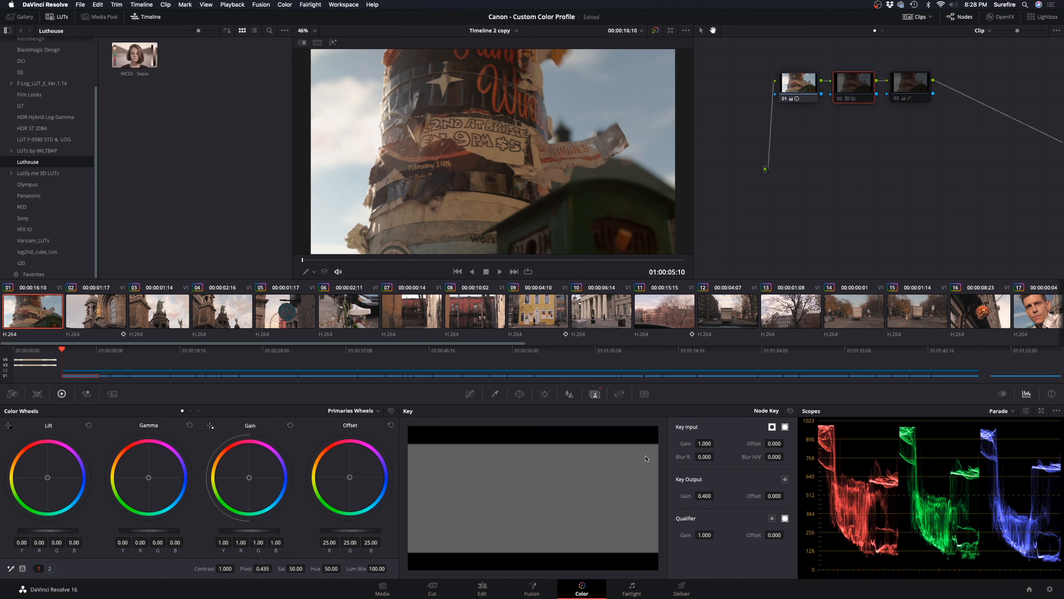
click(703, 496)
key(super+d)
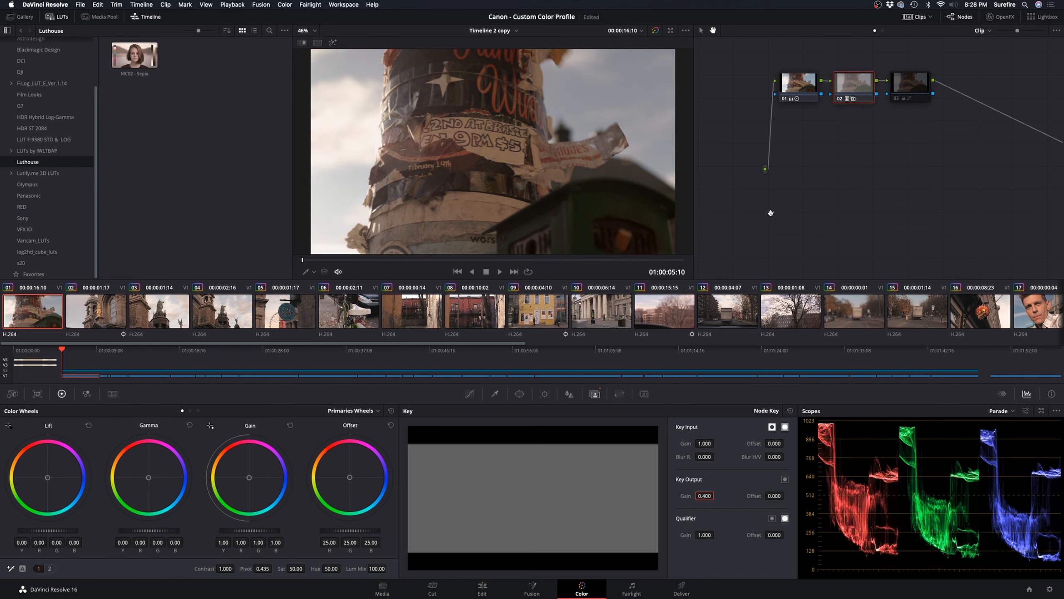
Step: Toggle the second node off and on repeatedly to compare the image with and without the sepia LUT
key(super+d)
key(super+d)
key(super+d)
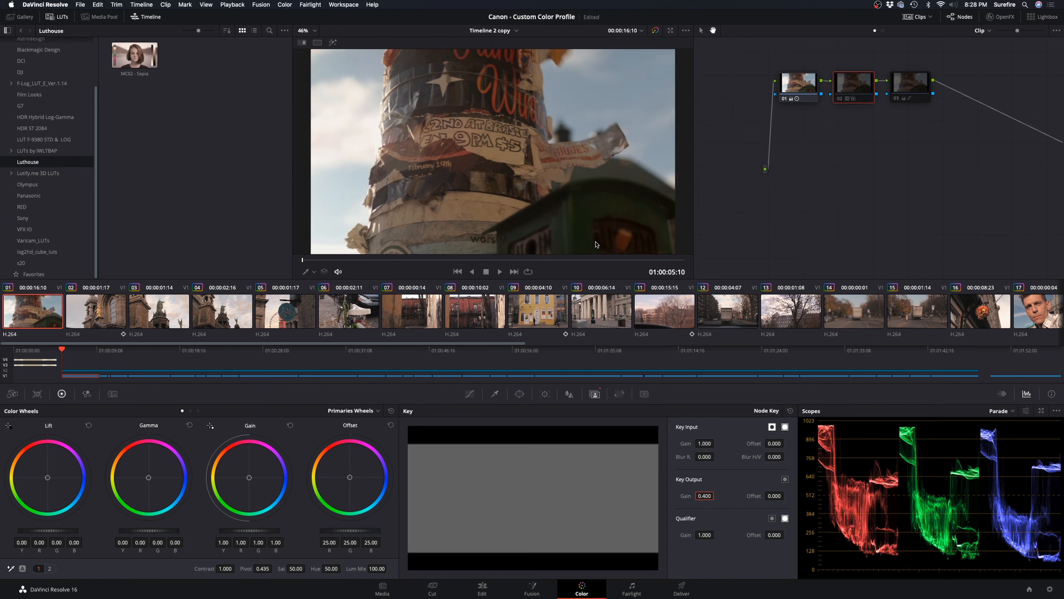
key(super+d)
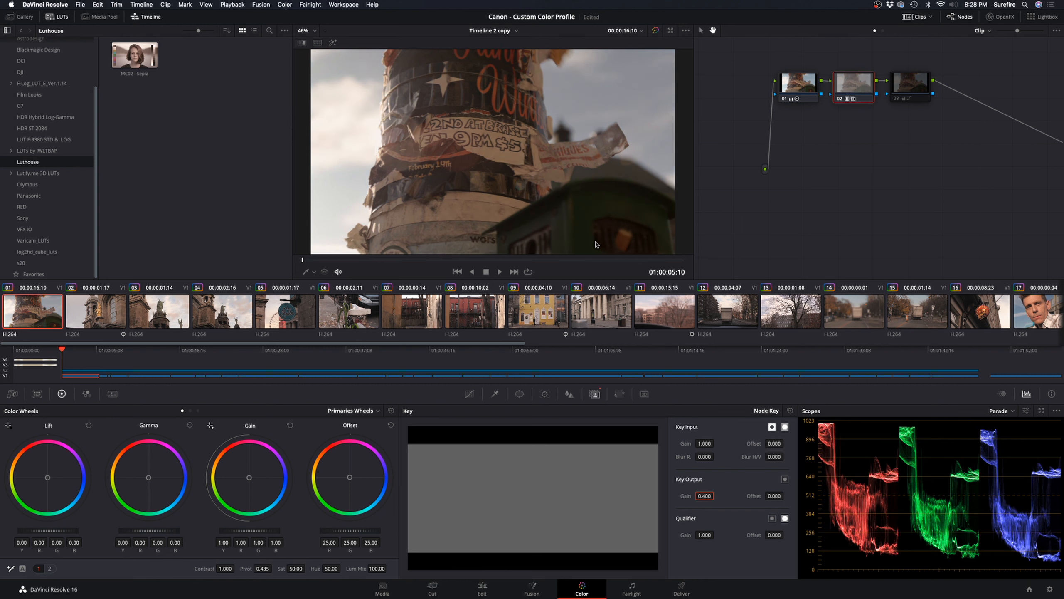
key(super+d)
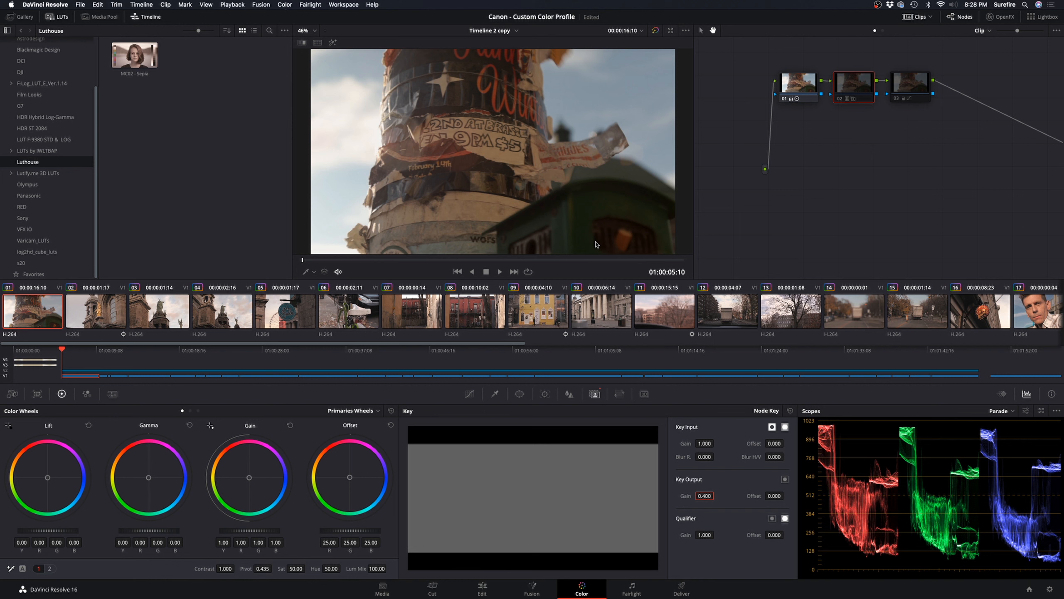
key(super+d)
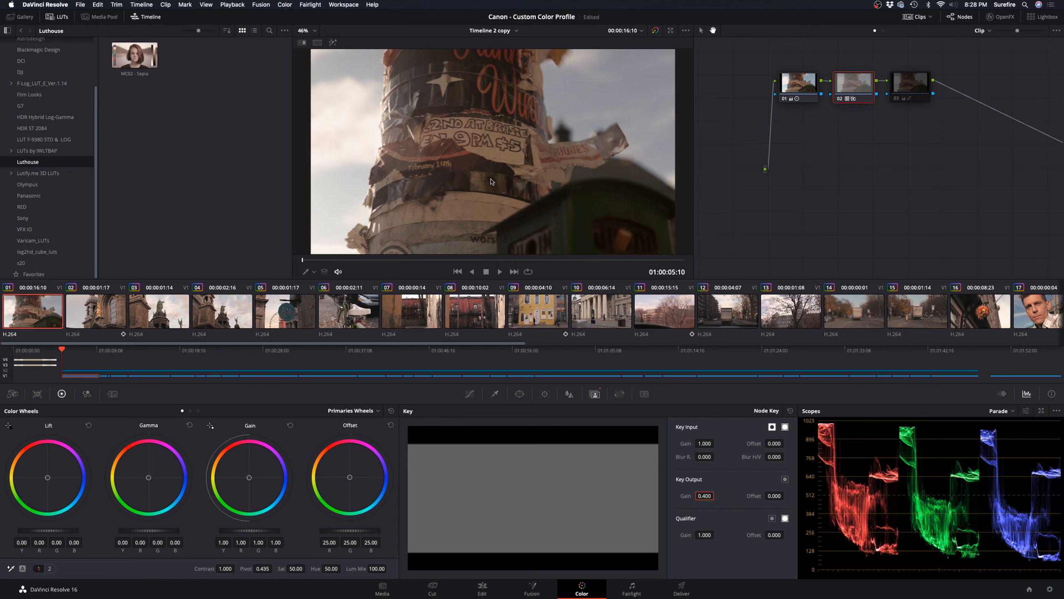
key(super+d)
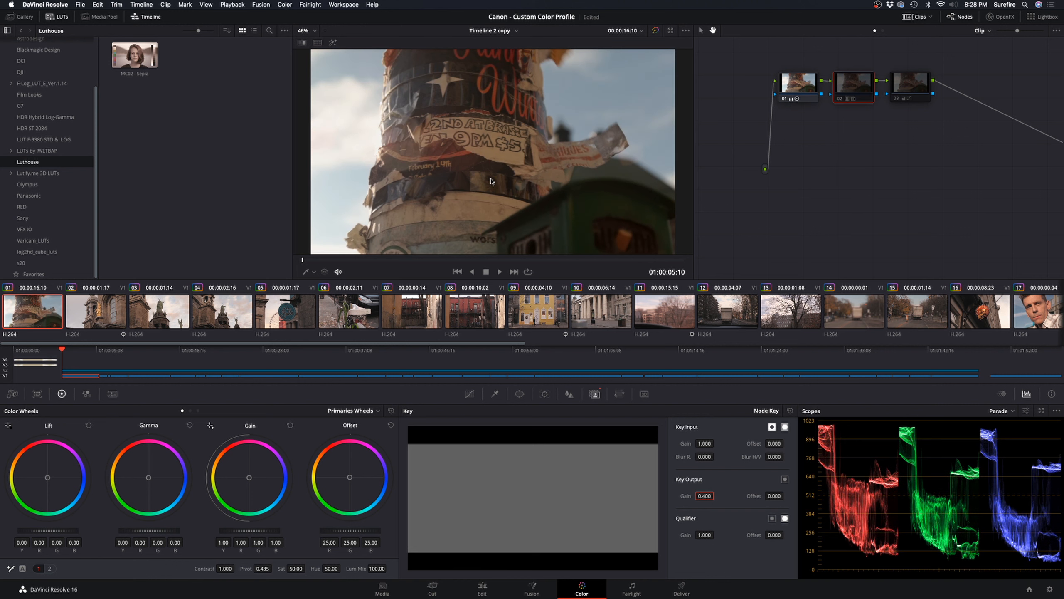
key(super+d)
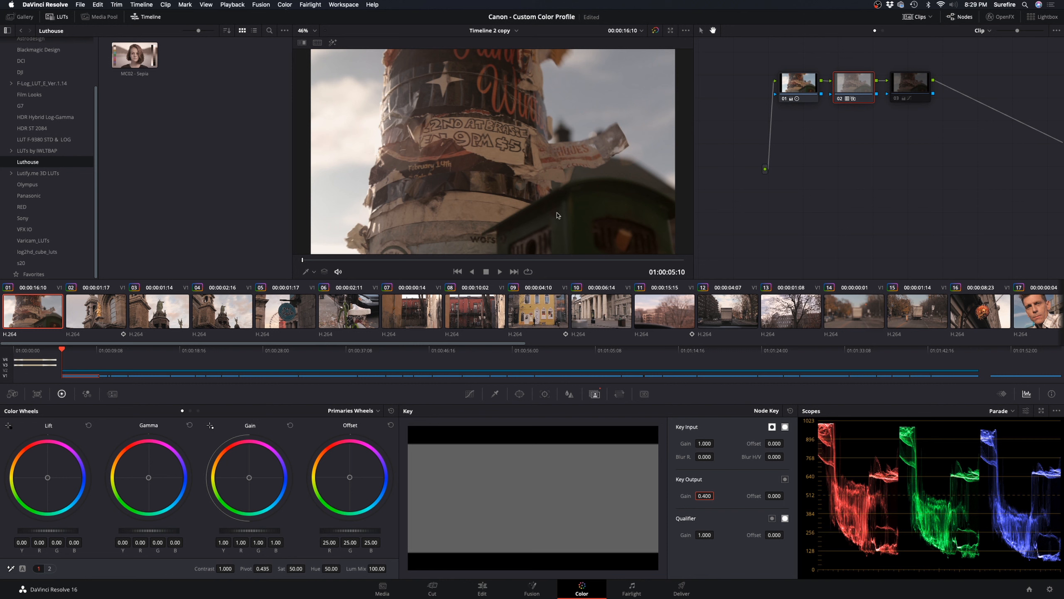
Step: Reset the second node's Key Output gain to 1.000 to see the full LUT, and set it back to 0.4
click(911, 88)
click(850, 86)
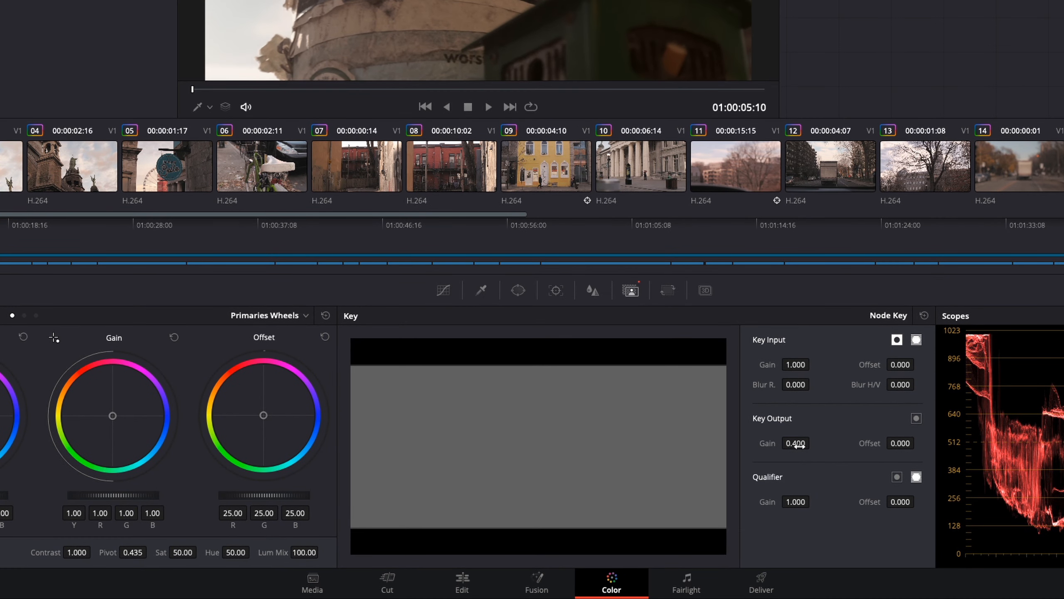
double_click(799, 446)
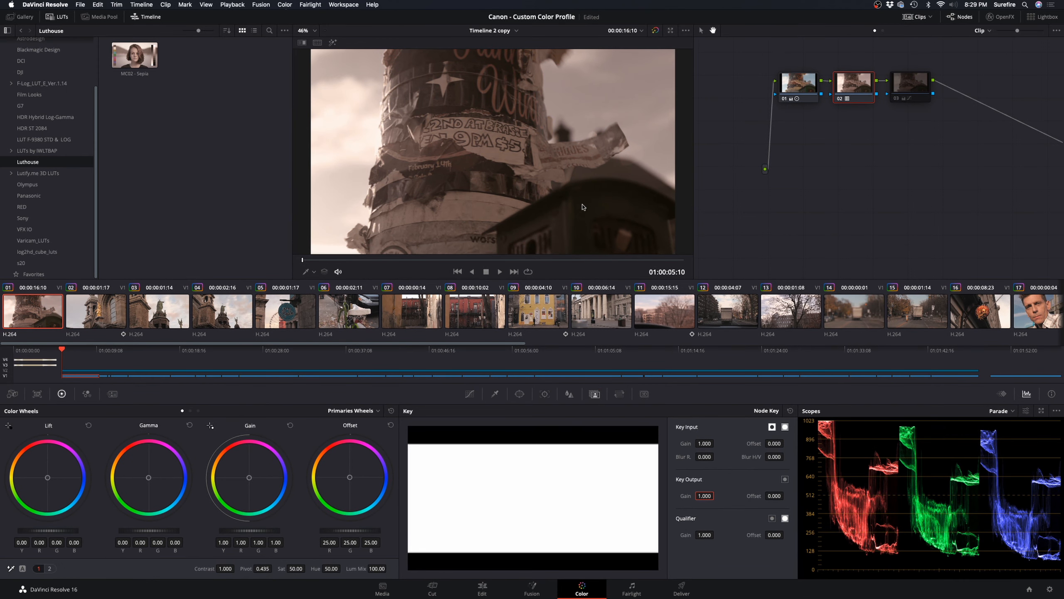
double_click(707, 496)
text(.4)
key(Return)
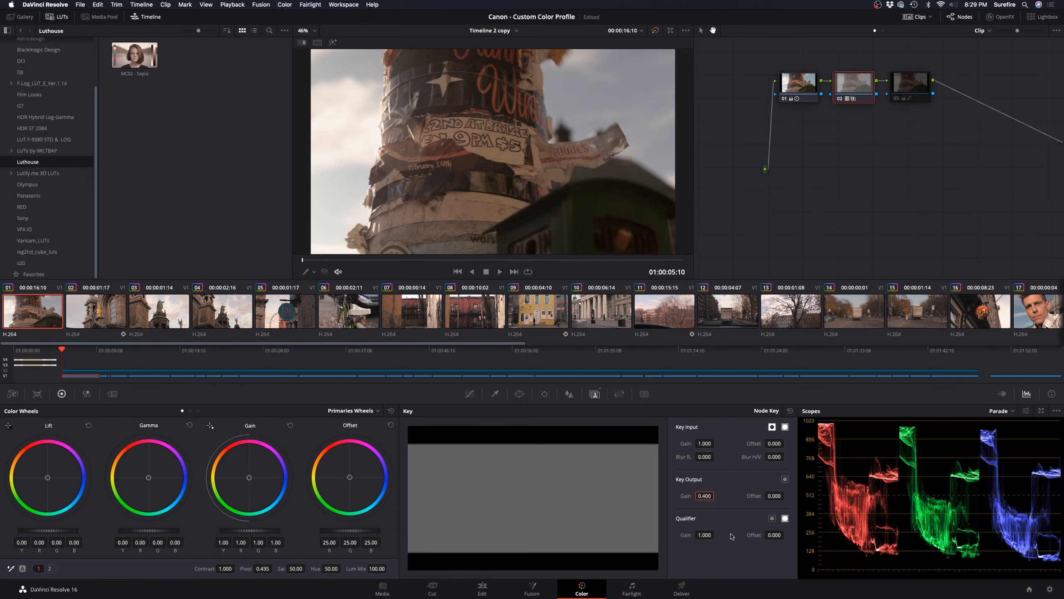
Step: Try a lower Key Output gain on the second node, and restore it to 0.4
drag(700, 495, 716, 496)
click(704, 495)
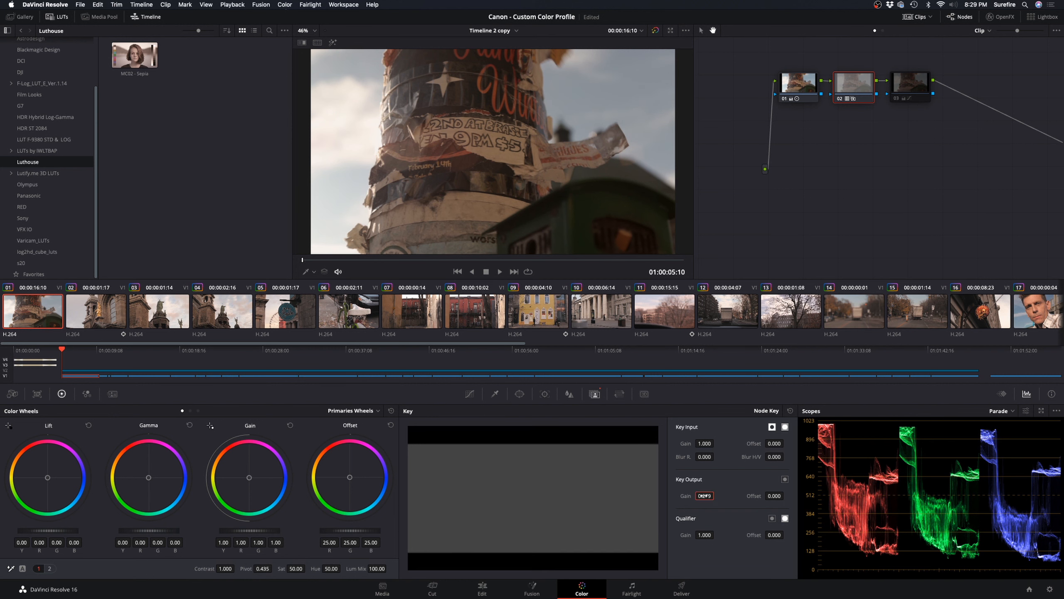
key(BackSpace)
text(0.4)
key(Return)
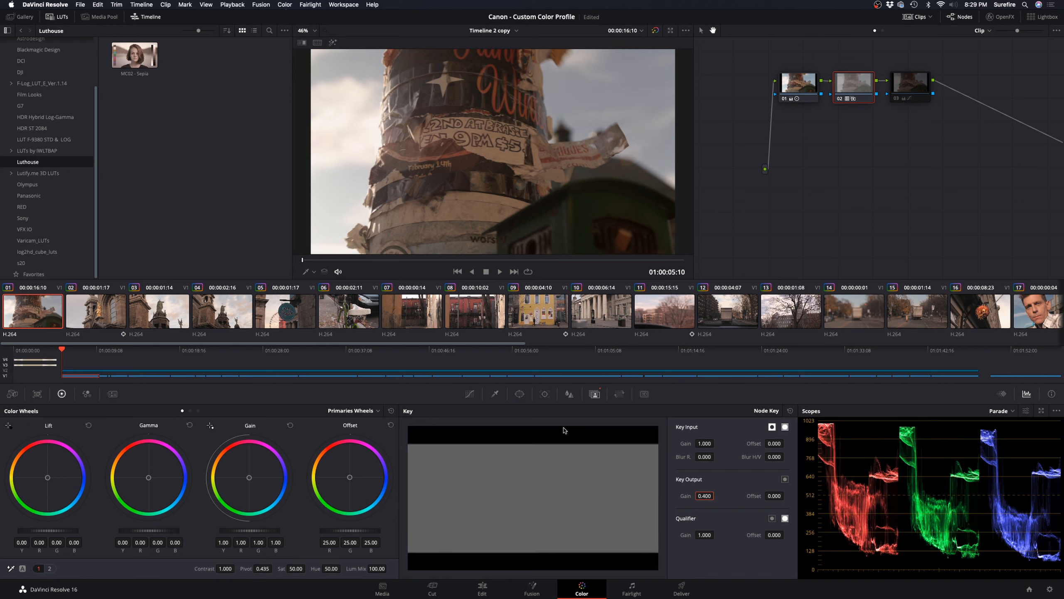
Step: Enable the third node and display its Lum Vs Sat curve
click(915, 86)
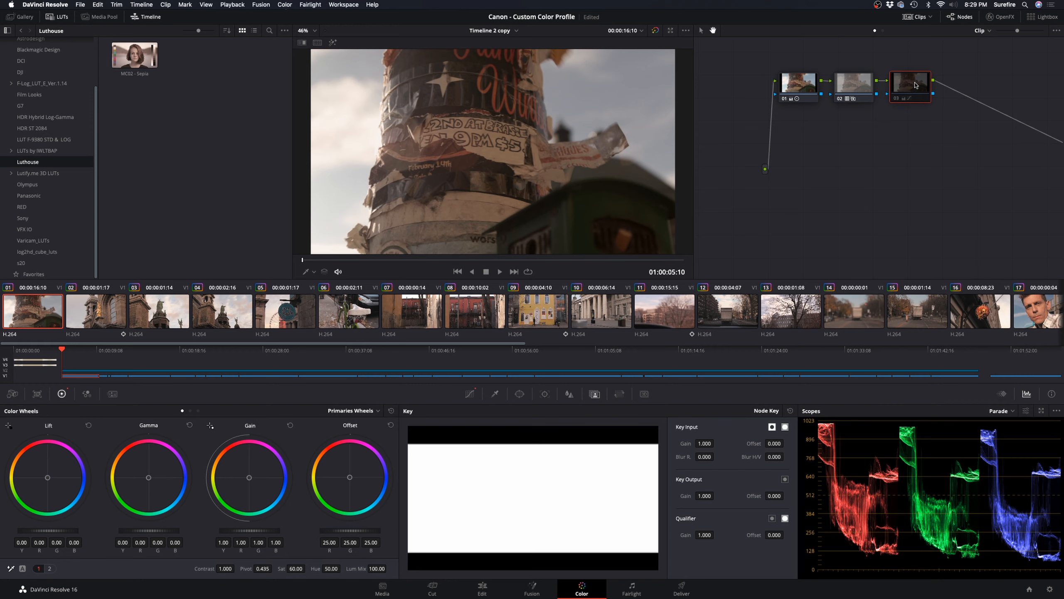
key(ctrl+d)
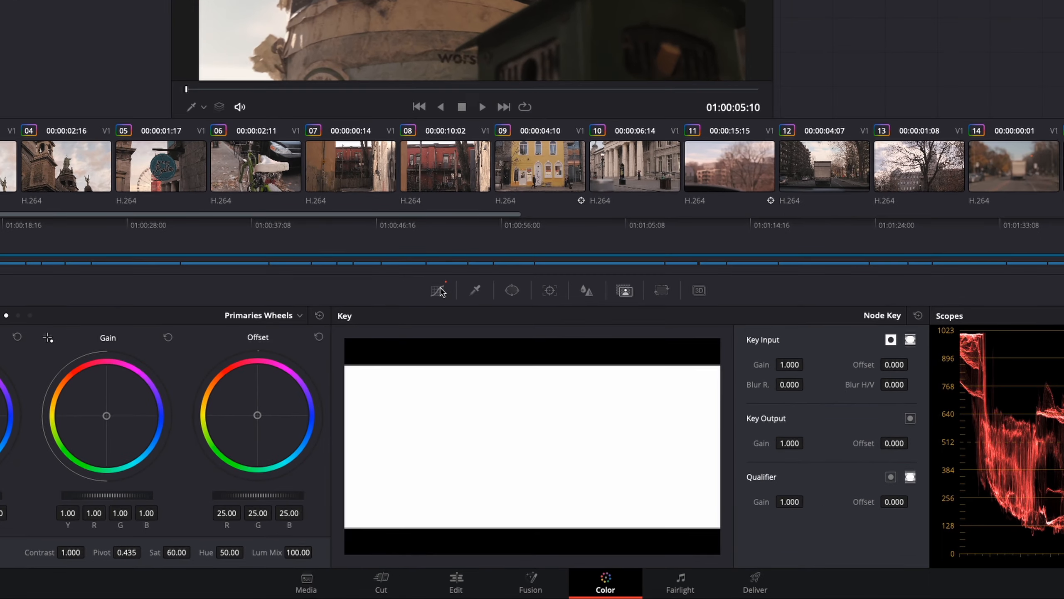
click(470, 394)
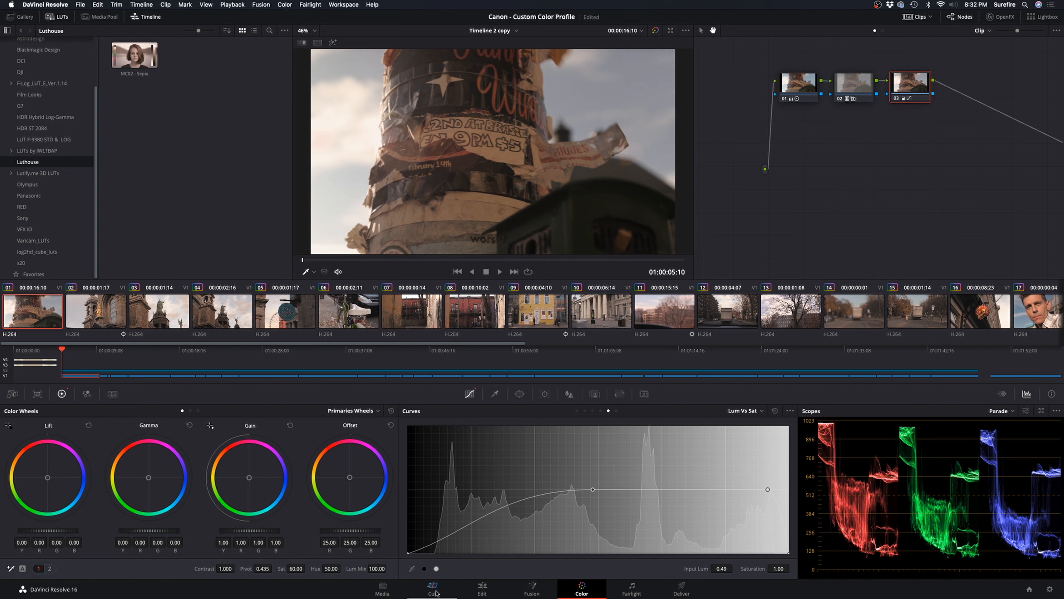
Step: Re-enable the Video 2 track on the Edit page and toggle it to compare the adjustment clip's effect
click(482, 587)
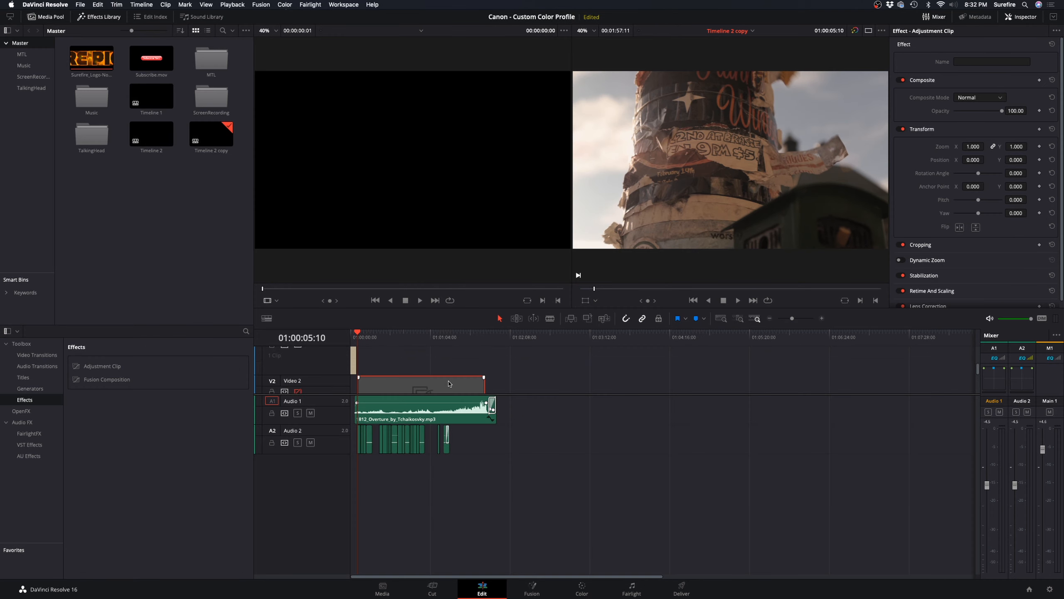
click(299, 366)
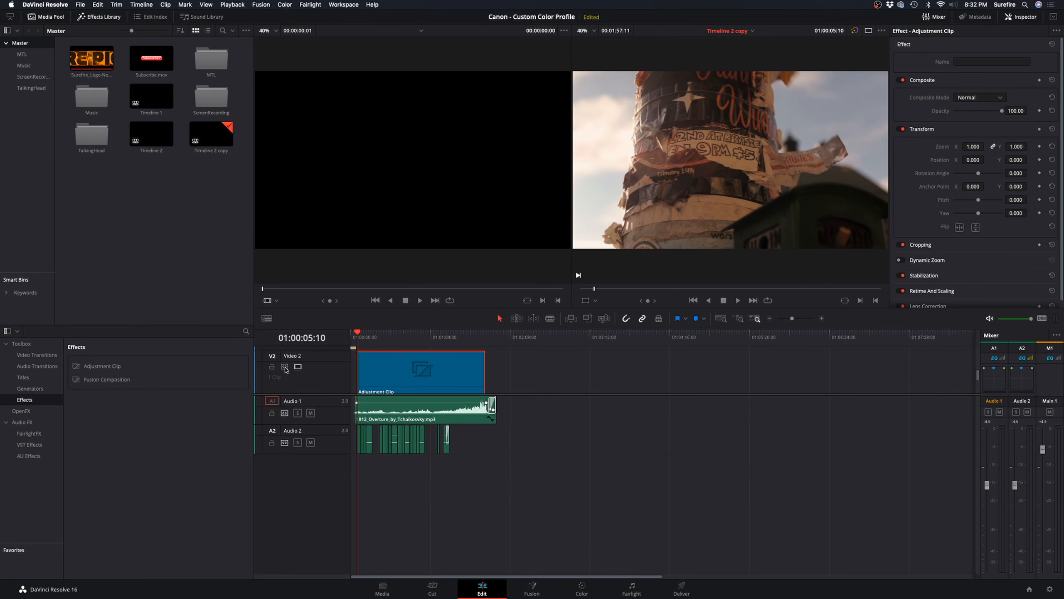
click(298, 367)
click(298, 367)
click(298, 367)
Step: Return to the Color page and select the first node of the adjustment clip
click(582, 589)
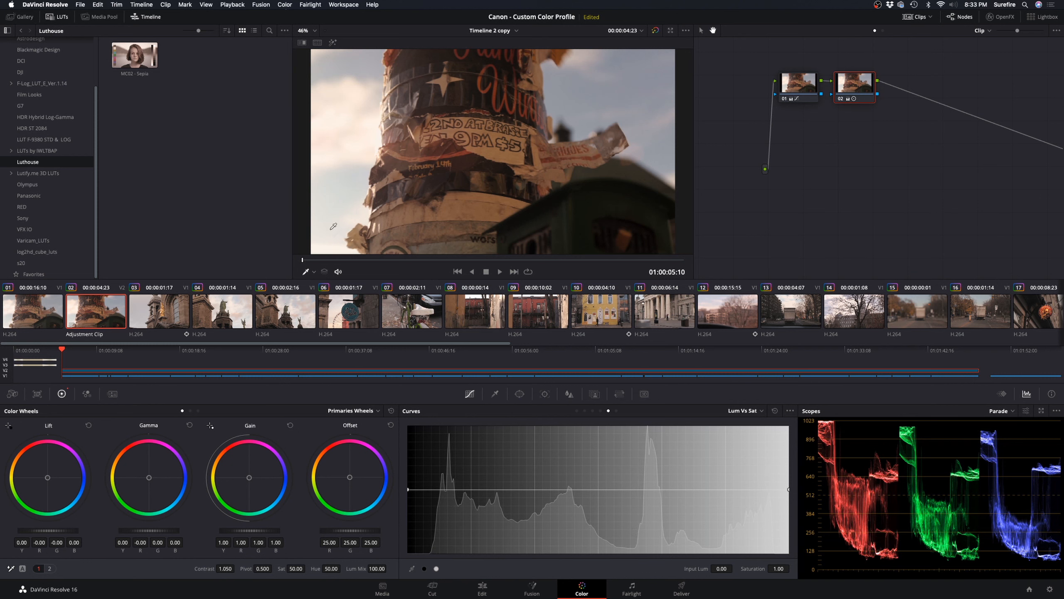
click(48, 318)
click(108, 314)
click(794, 86)
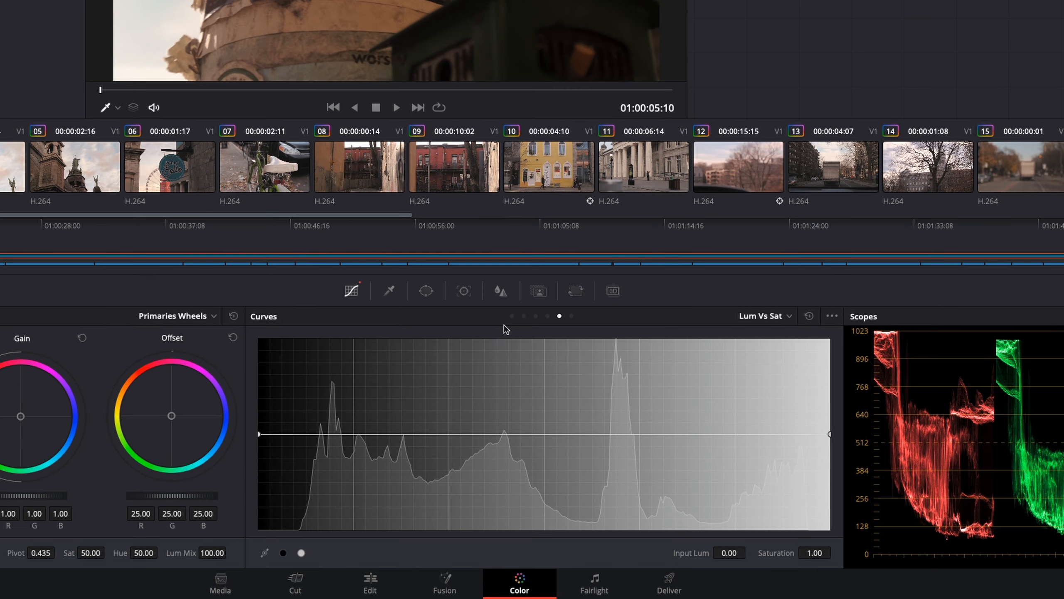
Step: Display the Custom curve on the adjustment clip's first node, and look through the three nodes of clip 01
click(550, 373)
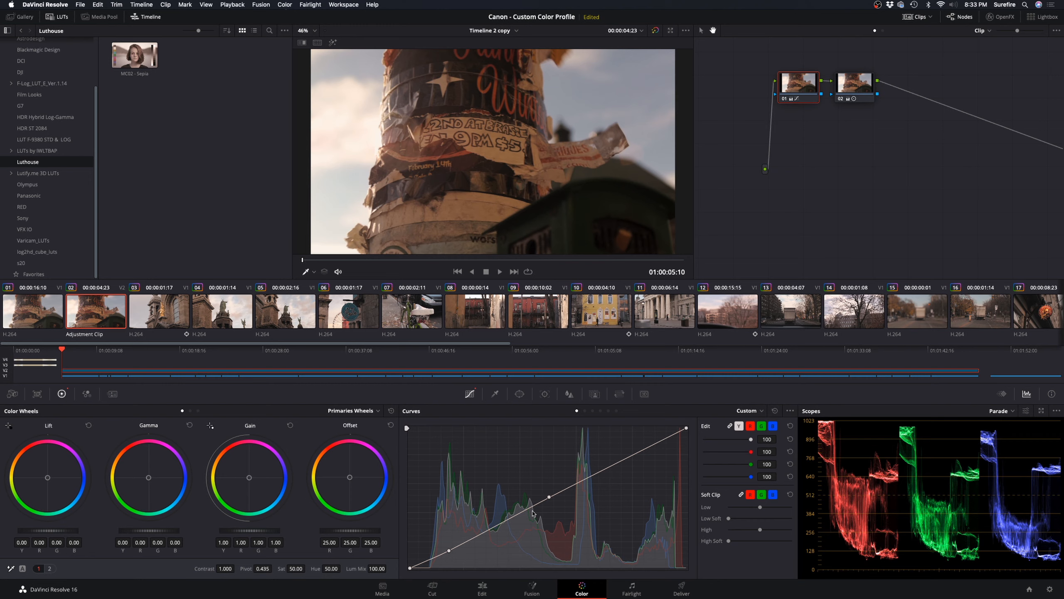
click(854, 86)
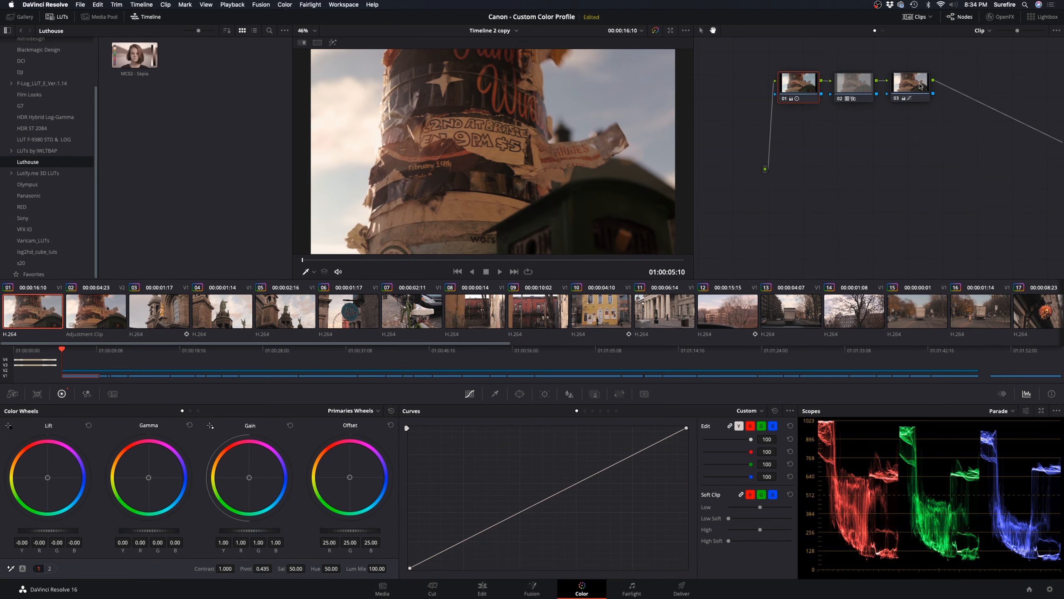
click(914, 87)
click(857, 88)
click(806, 93)
click(916, 87)
Step: Open clip 05, the church tower shot, and disable all of its nodes
click(283, 321)
click(226, 323)
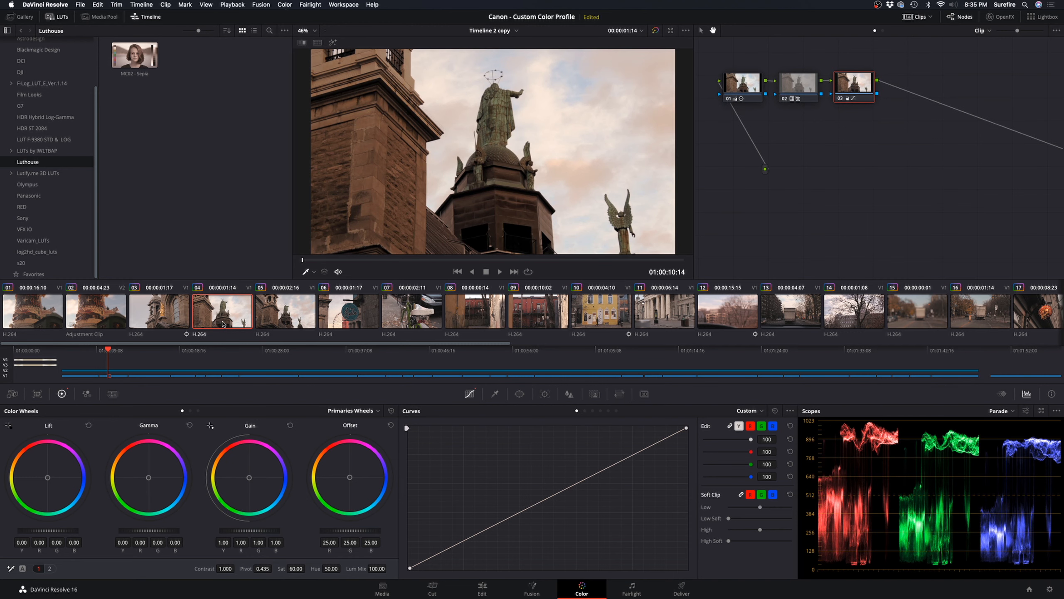
click(283, 317)
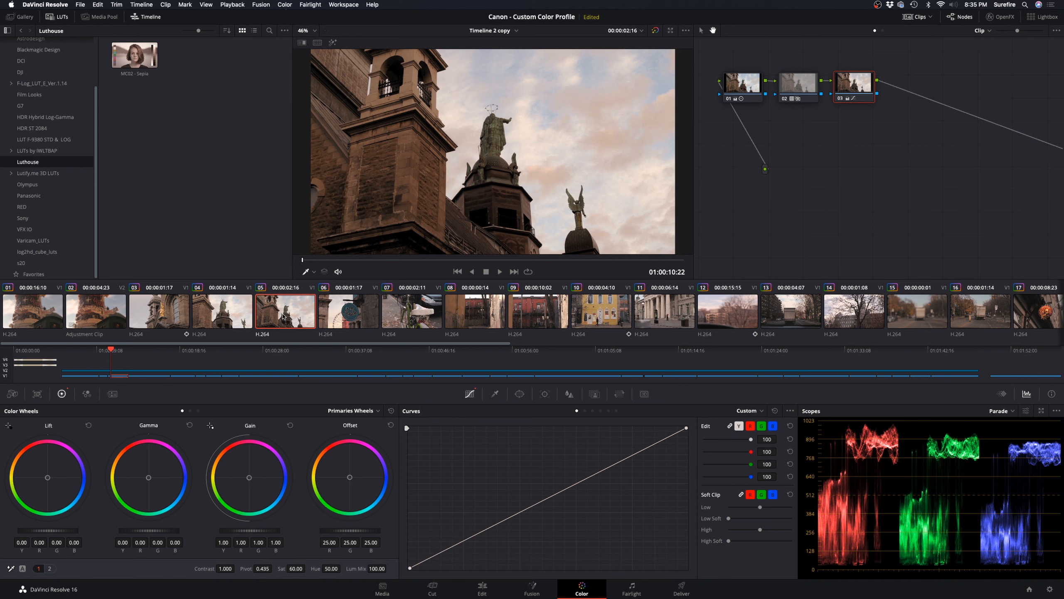
key(alt+d)
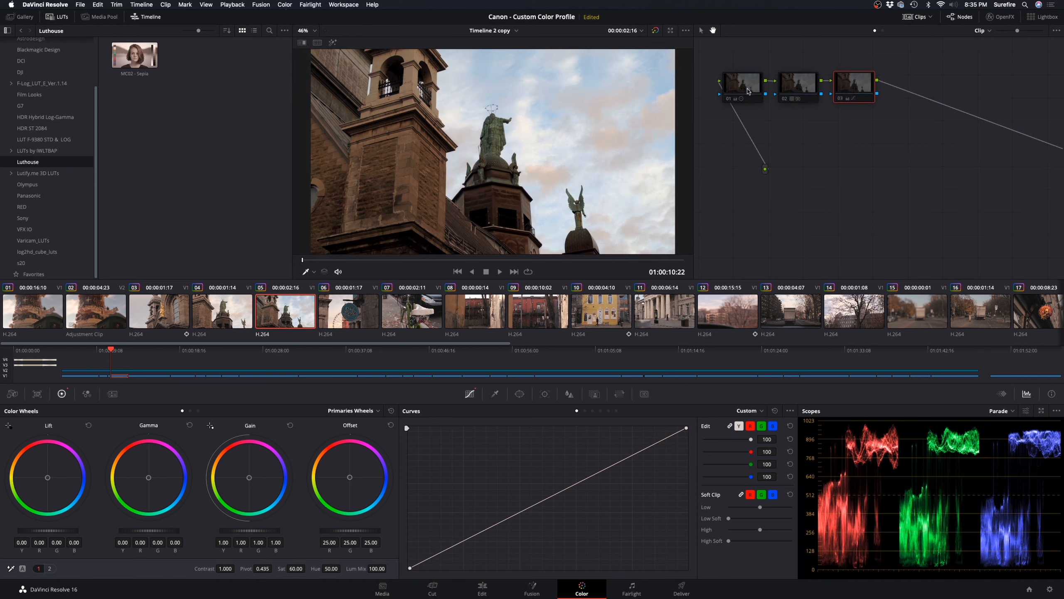
Step: Enable the first node of clip 05 and display its Log color wheels
click(748, 92)
key(ctrl+d)
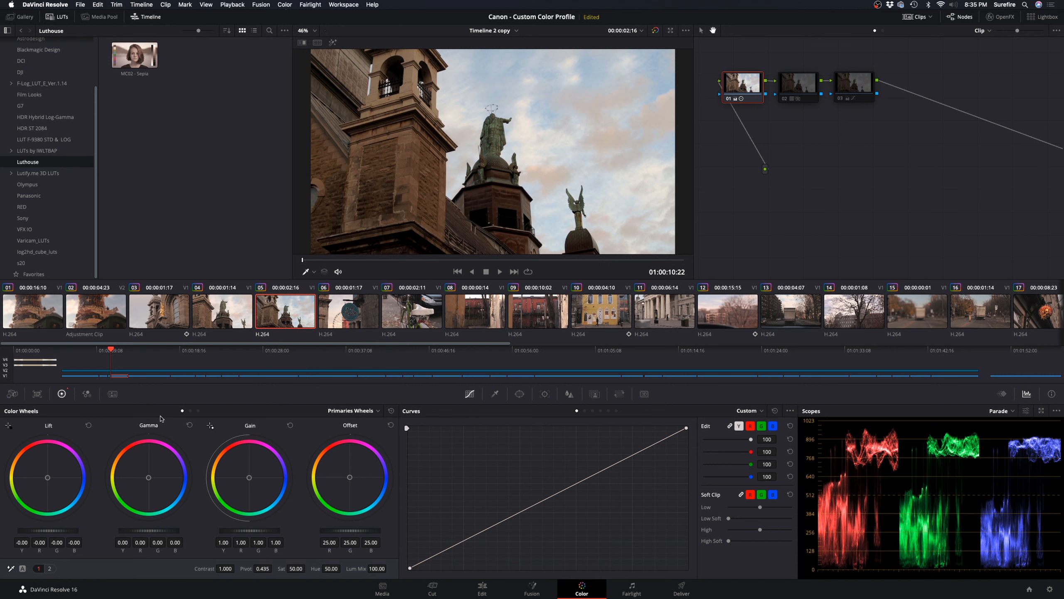
click(199, 411)
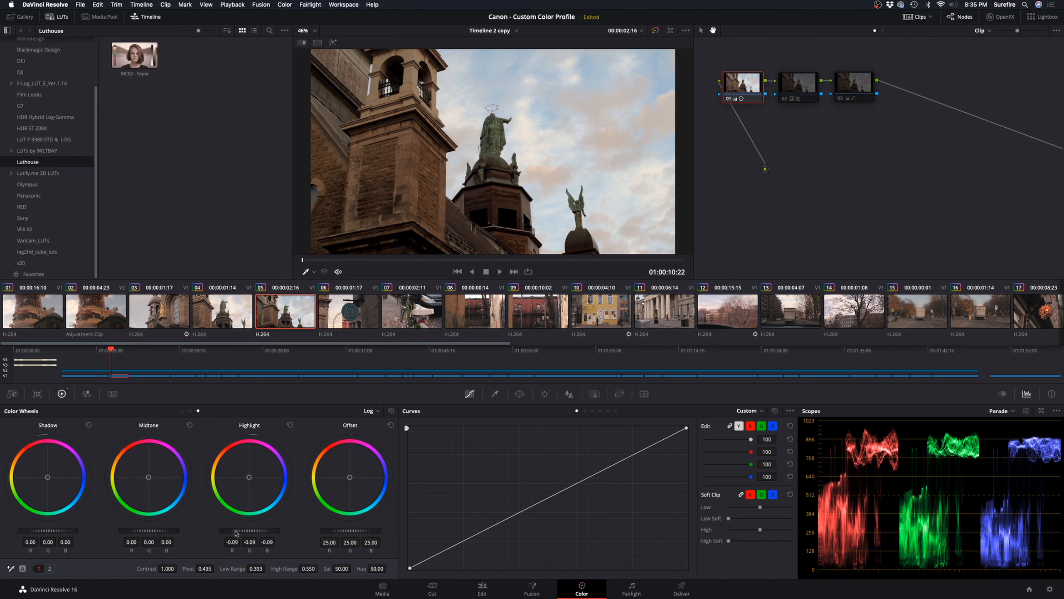
Step: Enable the second node of clip 05 and set its Key Output gain to 0.4
click(794, 95)
key(super+d)
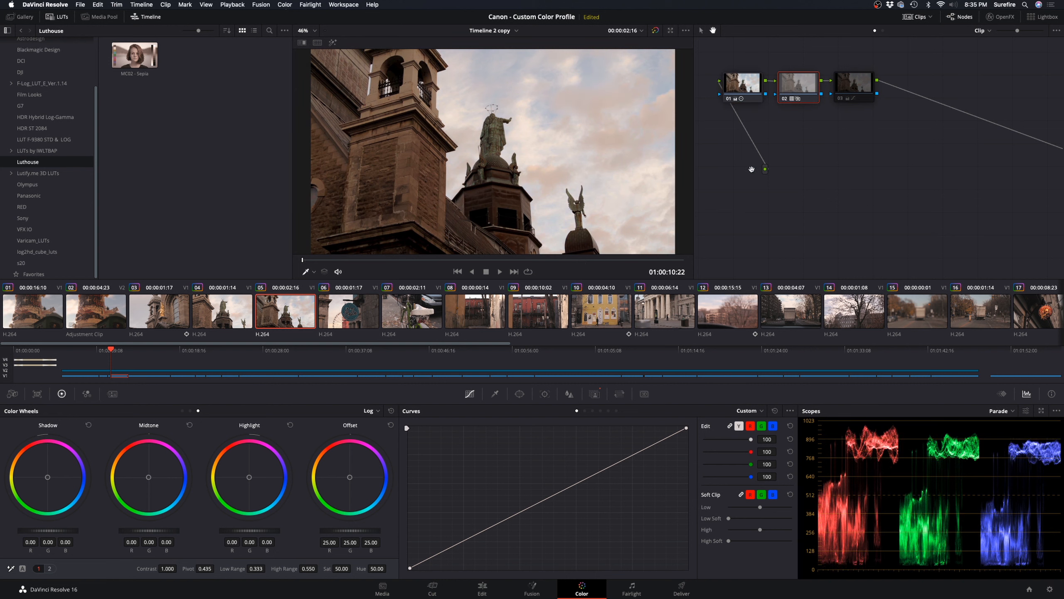
click(595, 394)
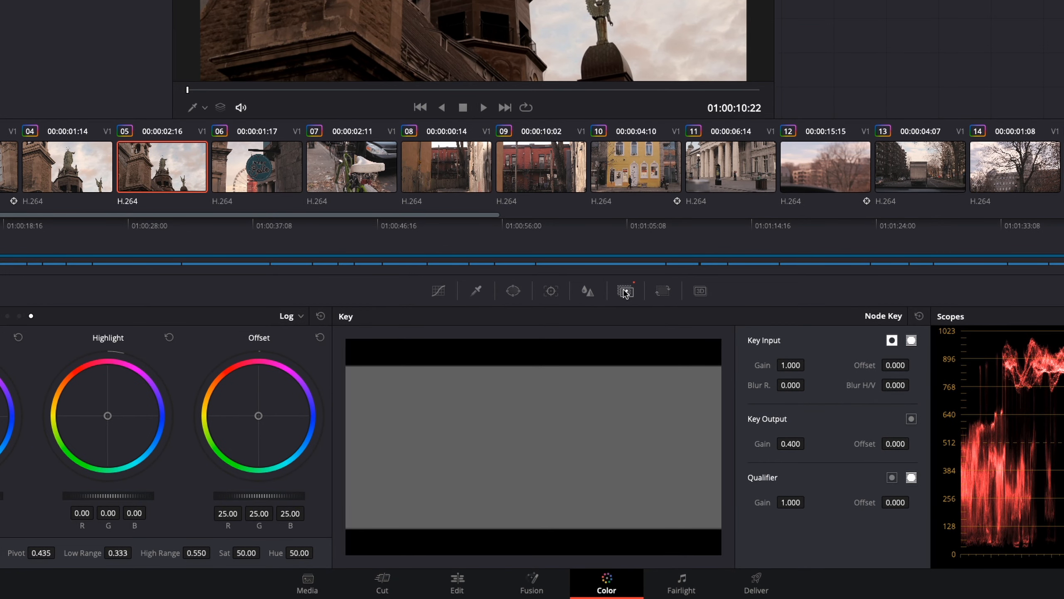
click(793, 443)
key(BackSpace)
text(.4)
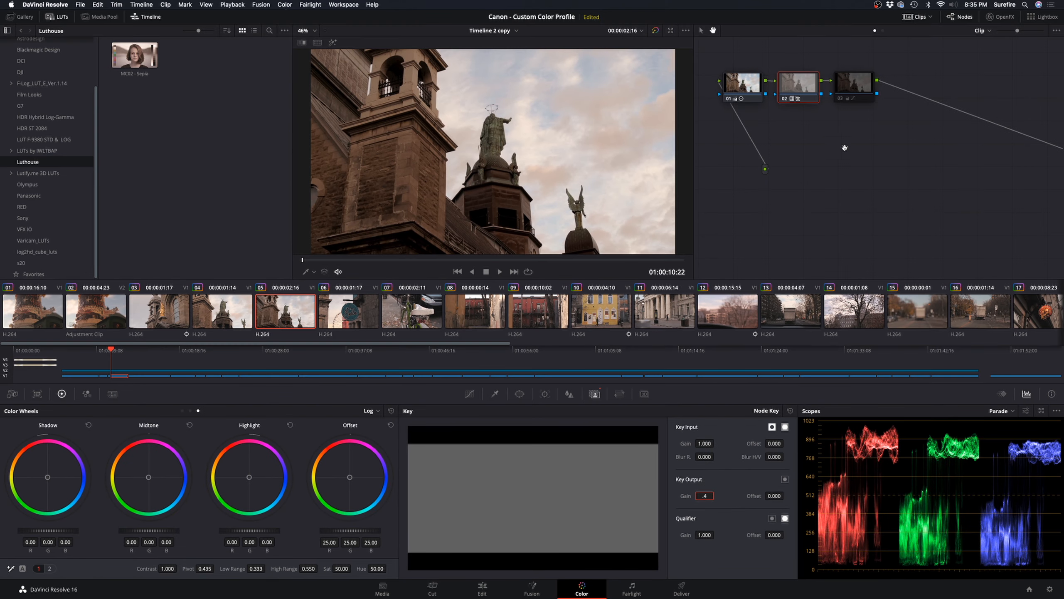
key(Return)
Step: Enable the third node of clip 05 and display its Lum Vs Sat curve
click(844, 85)
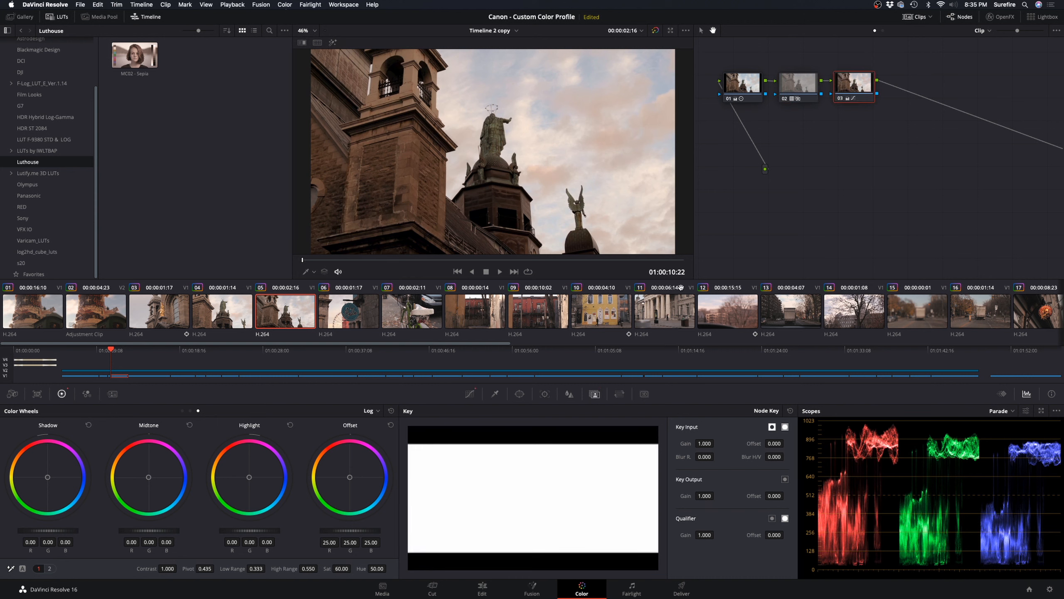
click(470, 394)
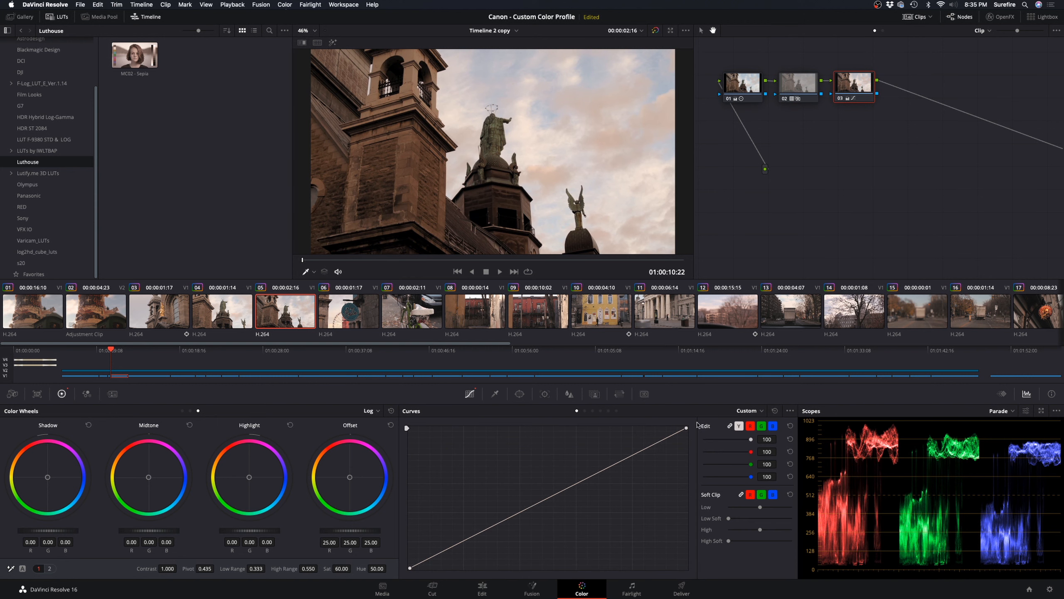
click(608, 410)
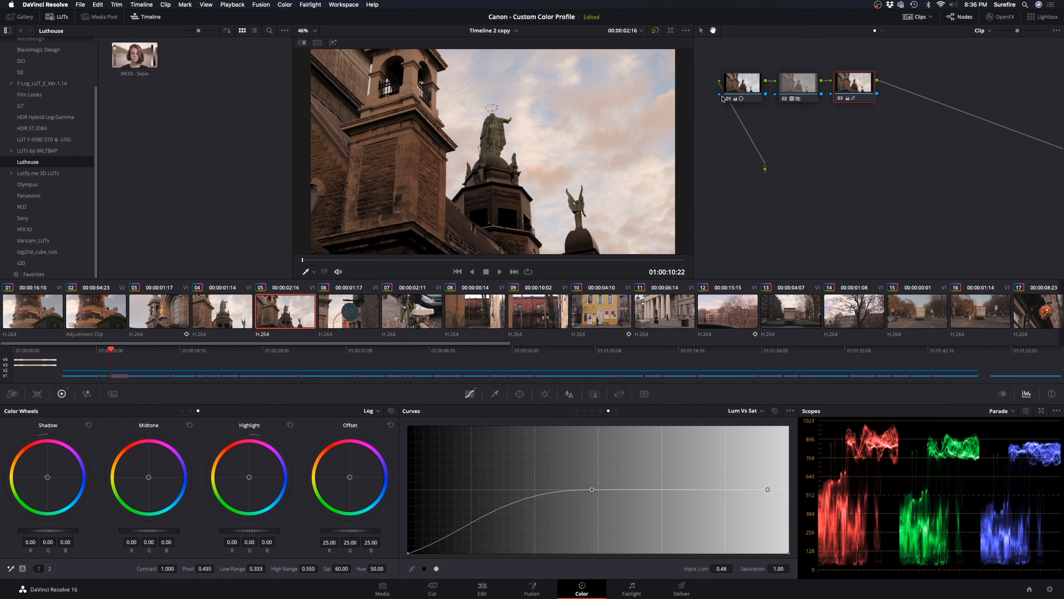
Step: Open clip 07, the bicycle shot, and delete all three of its nodes
click(390, 317)
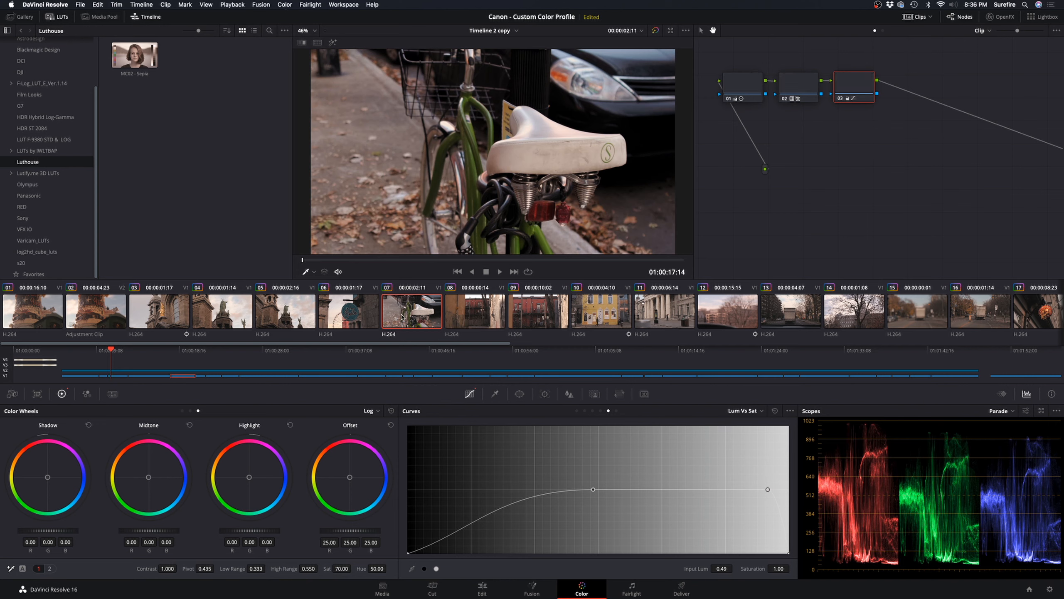
click(750, 92)
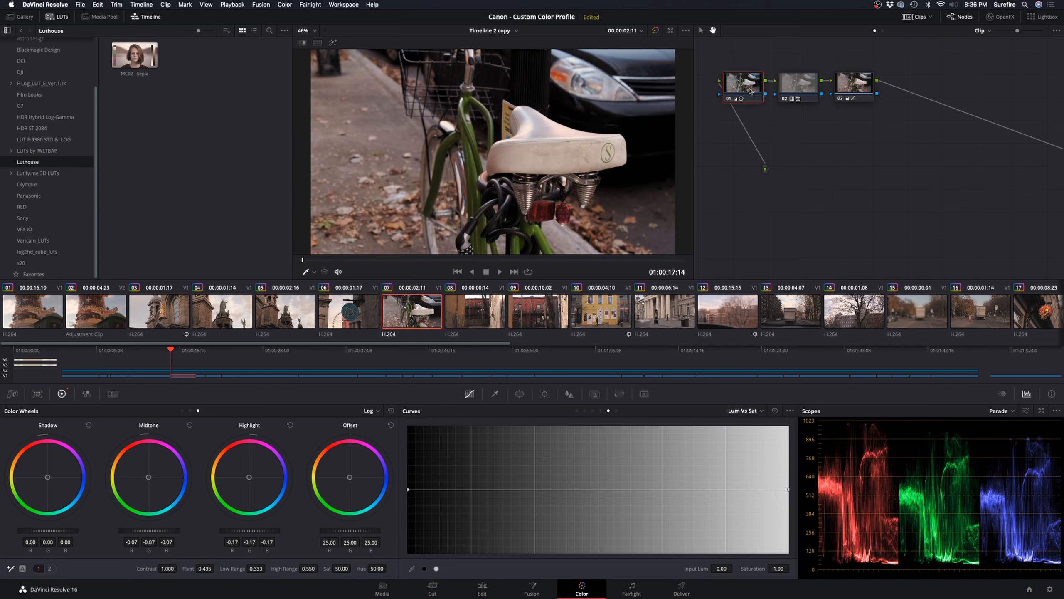
key(BackSpace)
key(BackSpace)
key(BackSpace)
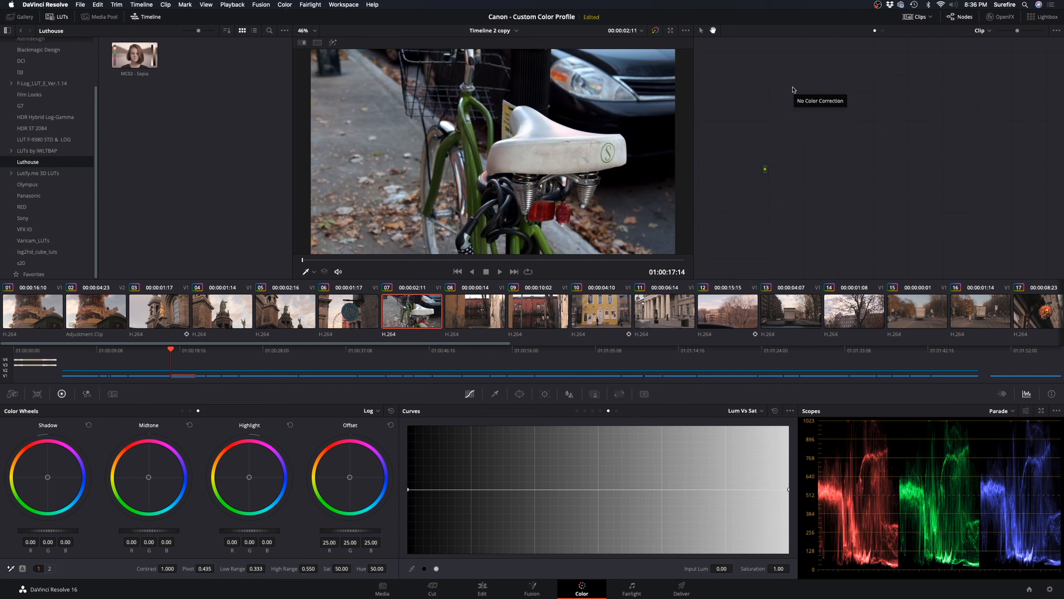
Step: Add three serial nodes to the bicycle clip
key(alt+s)
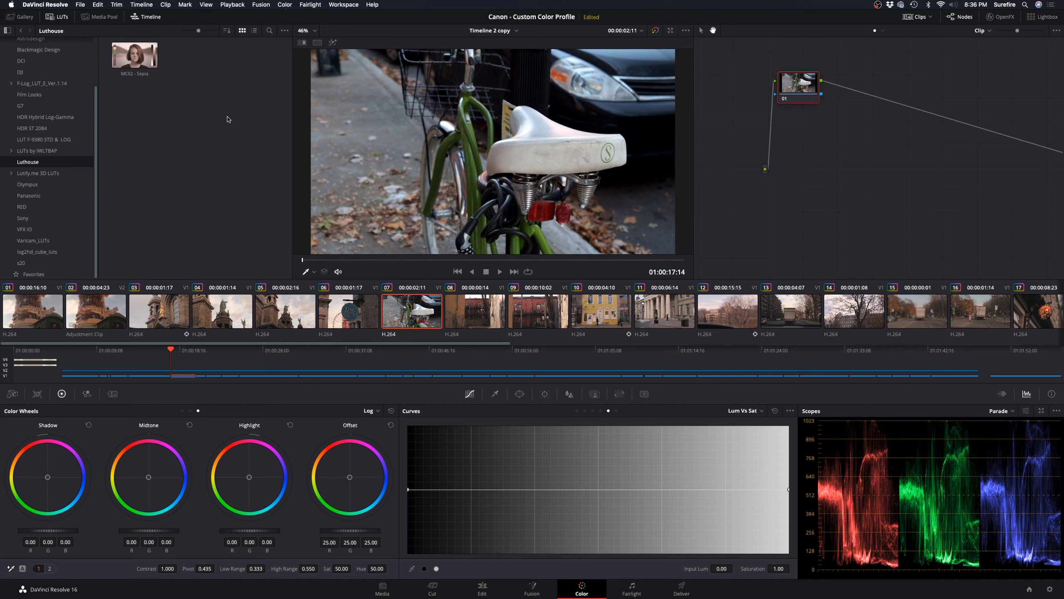
key(alt+s)
key(alt+s)
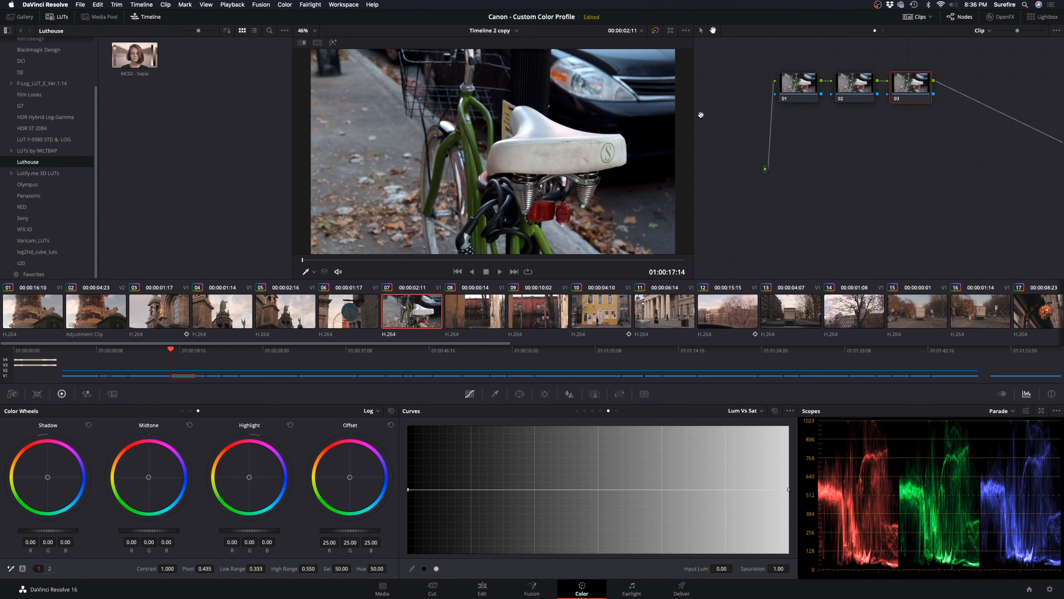
Step: Lower the Log Highlight level on the first node to about -0.14
click(802, 88)
drag(267, 531, 241, 531)
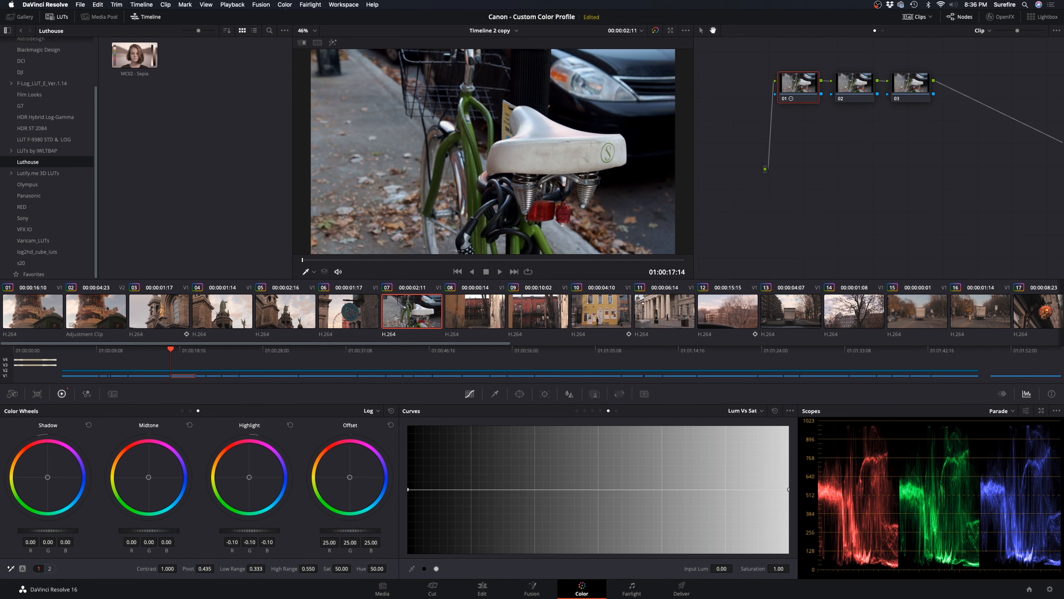
drag(247, 530, 232, 531)
click(290, 426)
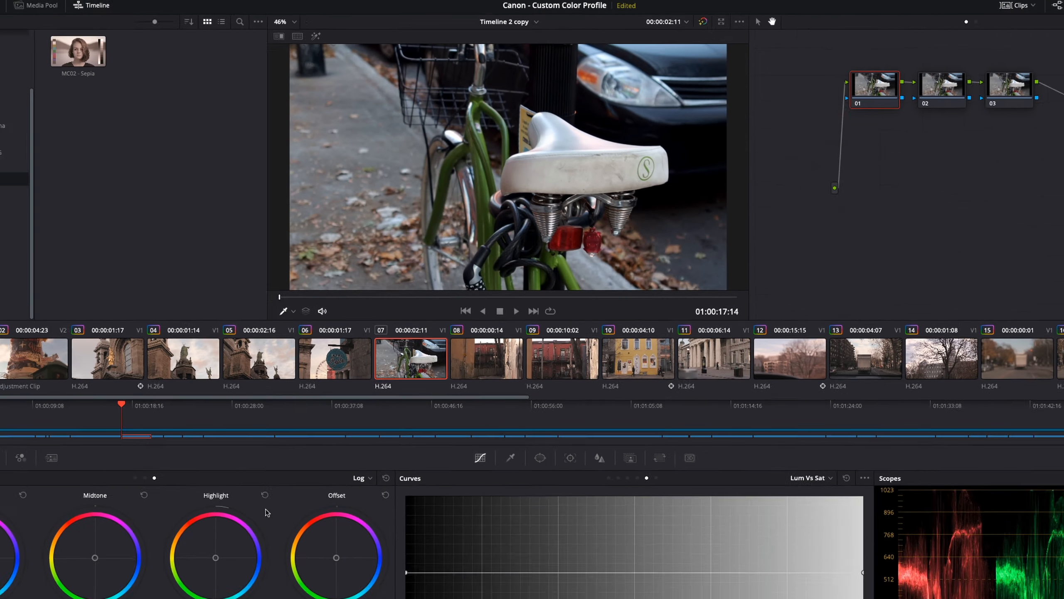
drag(272, 529, 255, 529)
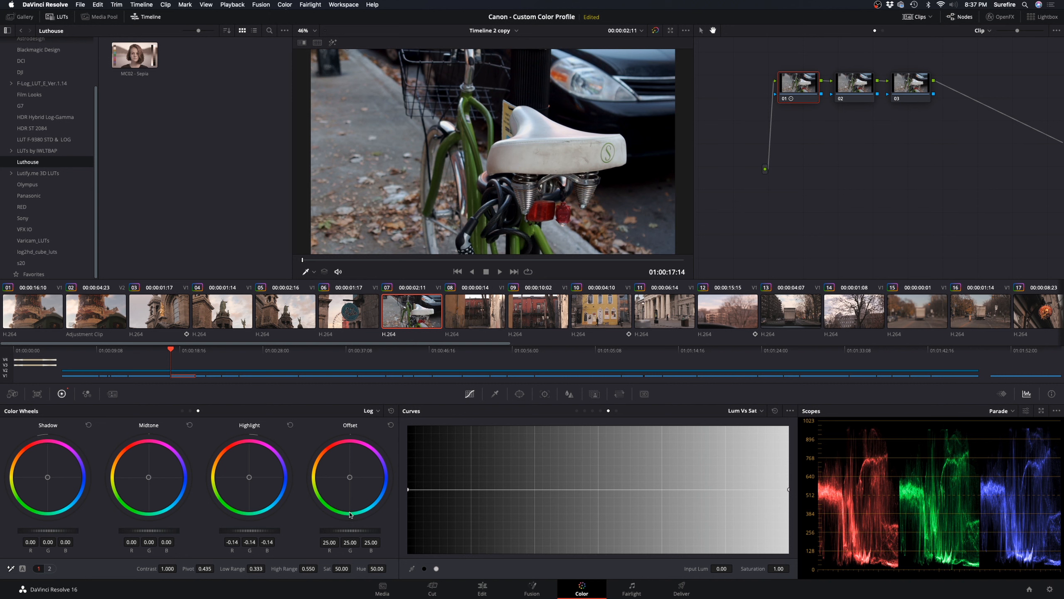
Step: Apply the MC02 - Sepia LUT to the second node and set its Key Output gain to 0.4
click(854, 86)
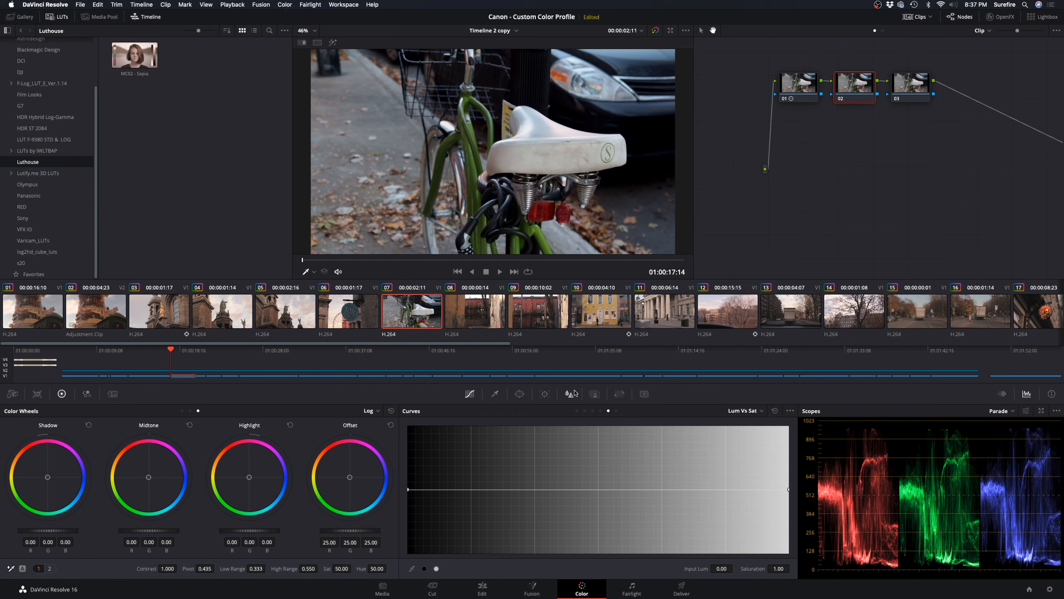
click(595, 393)
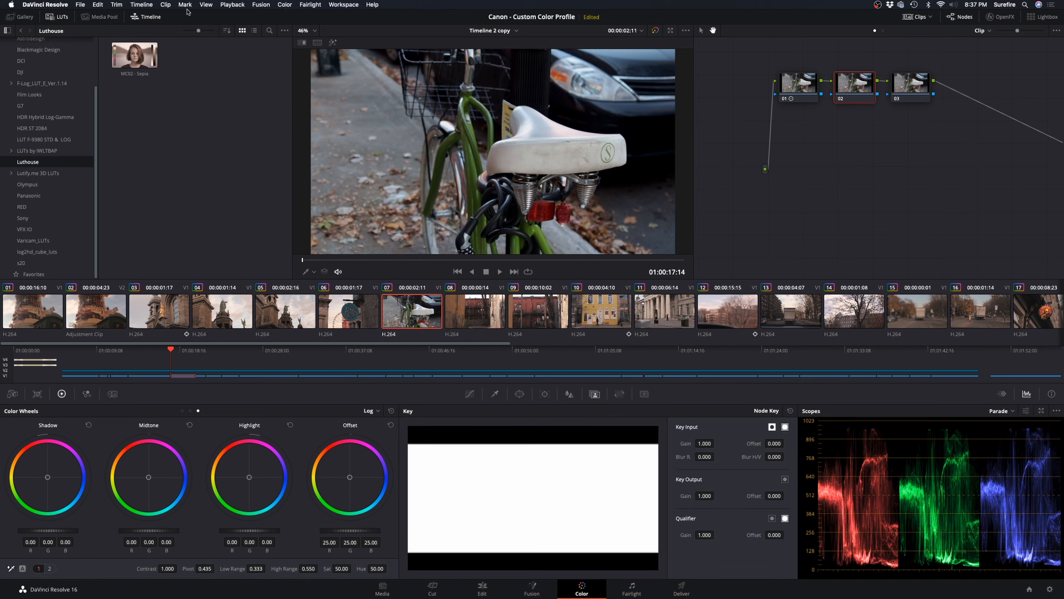
drag(134, 56, 860, 97)
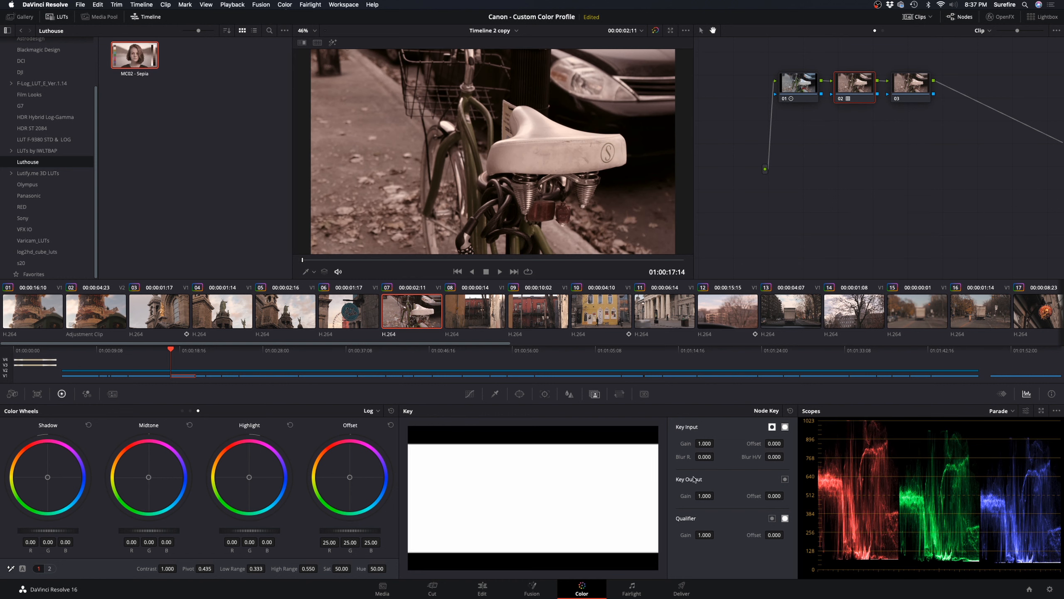
click(706, 496)
text(.4)
key(Return)
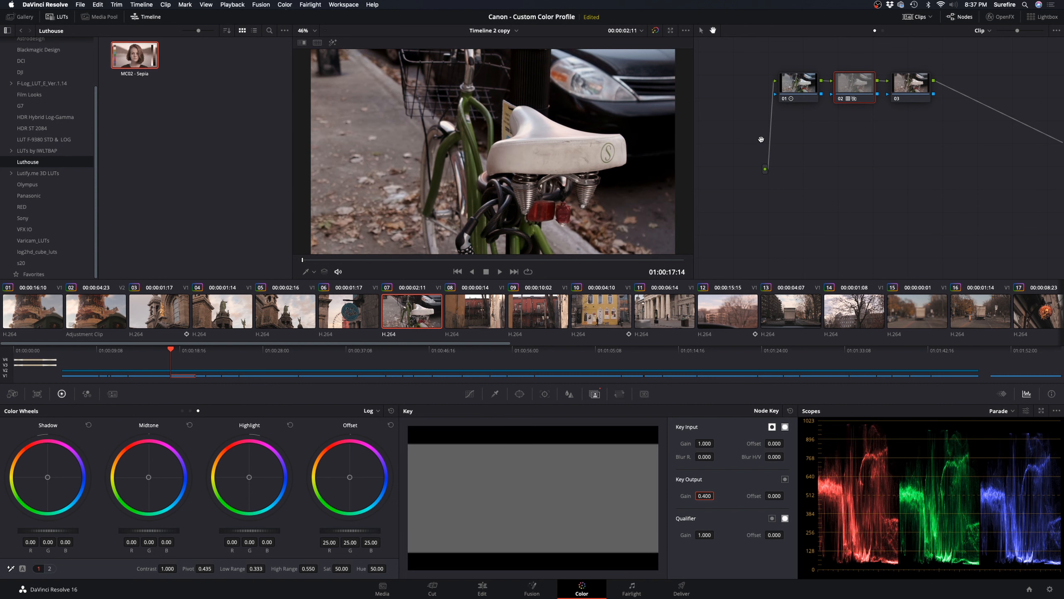
Step: Toggle the bicycle clip's nodes off and on to compare the grade with the original
key(ctrl+d)
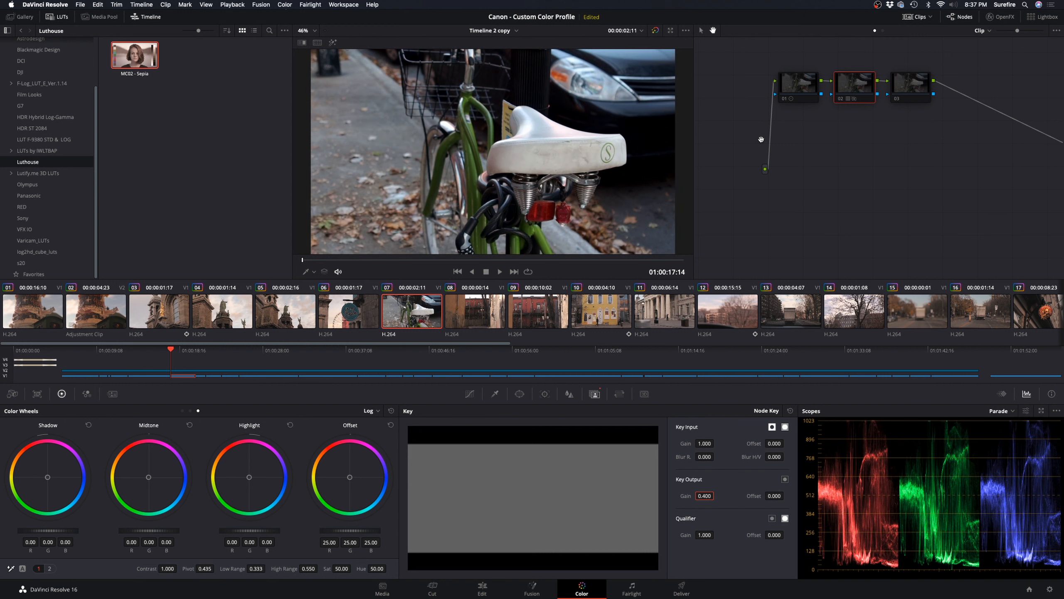
key(ctrl+d)
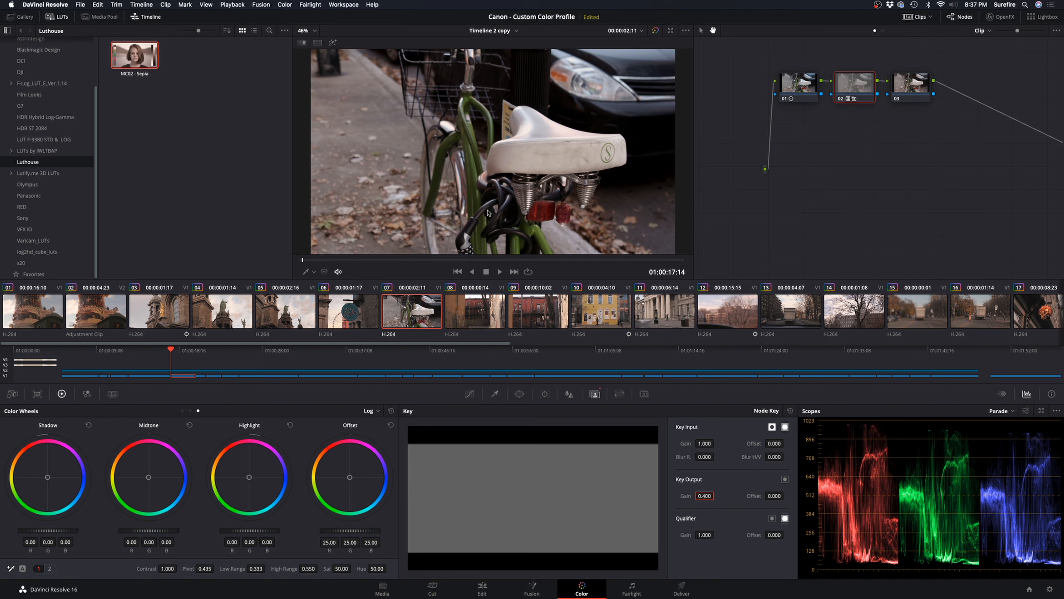
key(ctrl+d)
Step: On the third node's Lum Vs Sat curve, add a point near the middle and lower the black end to saturation 0
click(904, 92)
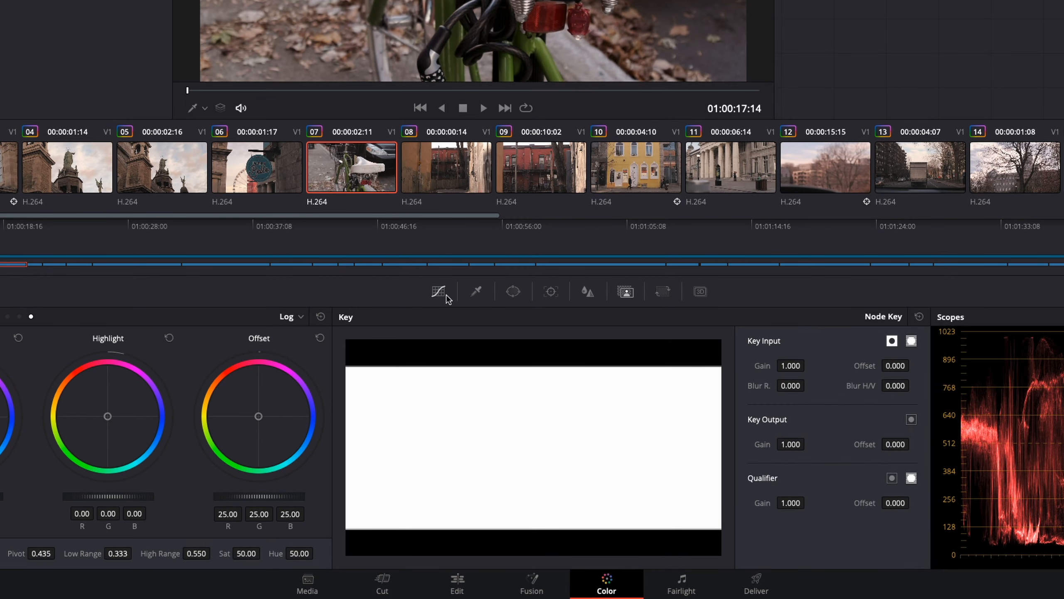
click(470, 393)
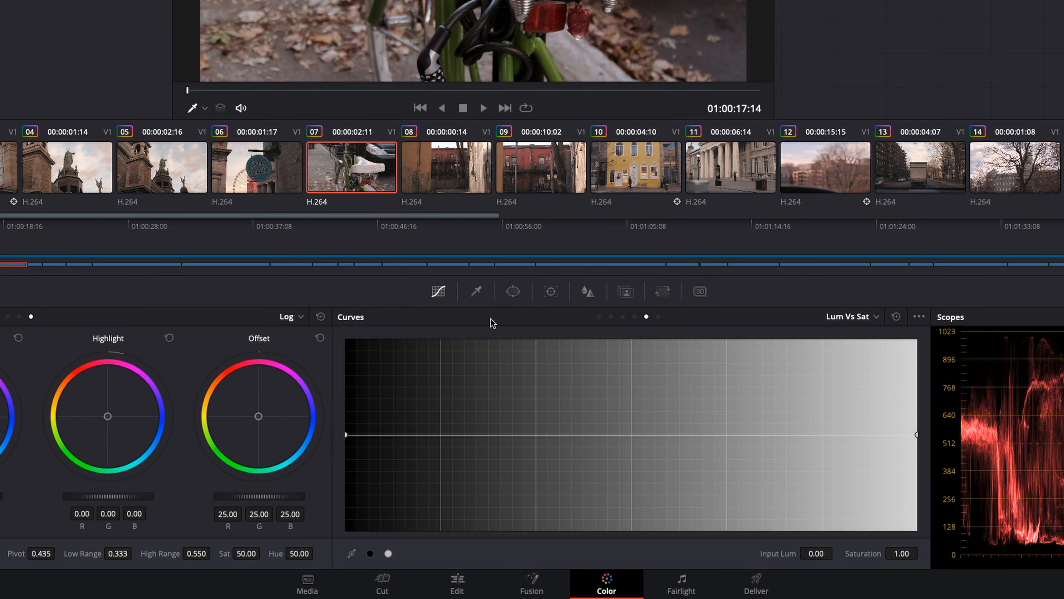
click(615, 434)
mouse_move(615, 436)
mouse_down()
mouse_move(610, 423)
mouse_move(610, 436)
mouse_up()
right_click(609, 435)
click(608, 434)
right_click(609, 435)
right_click(611, 435)
click(618, 435)
drag(348, 436, 342, 553)
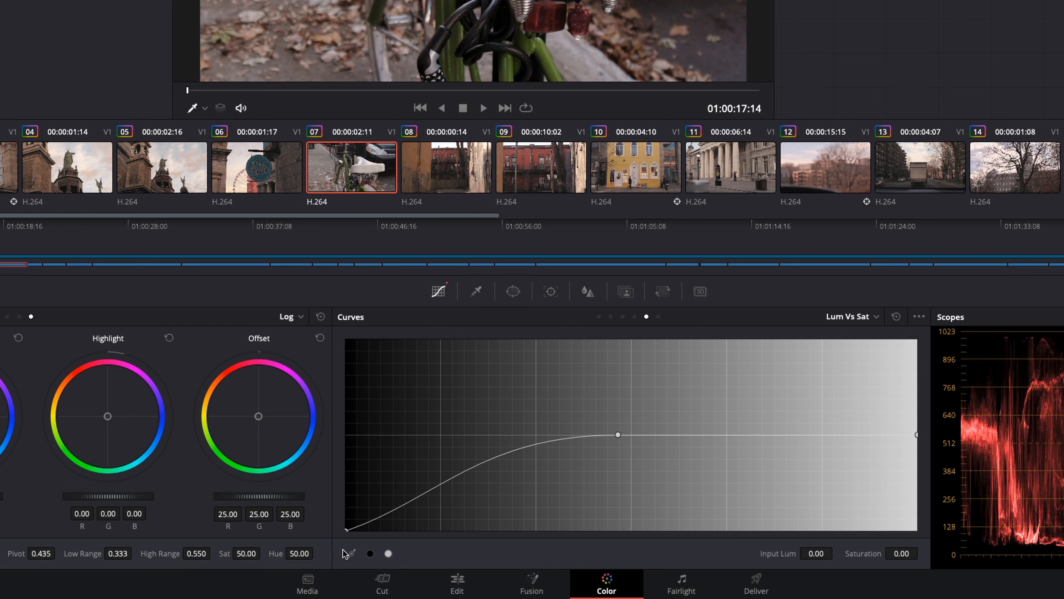
Step: Add a highlight point at about 0.95 input luminance on the Lum Vs Sat curve, and lower the white end to saturation 0
click(891, 434)
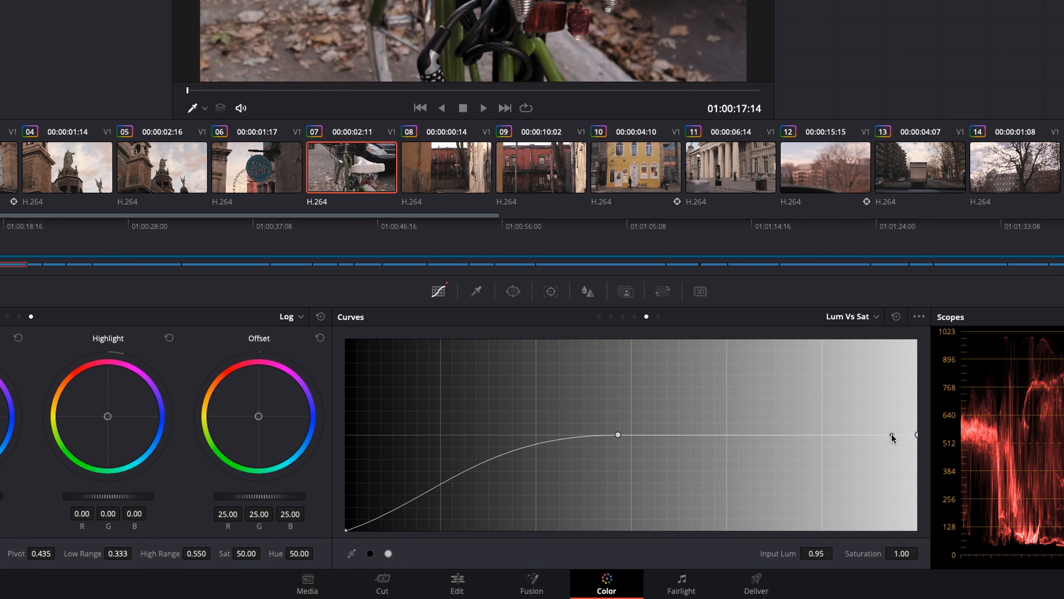
click(917, 436)
drag(917, 439, 904, 549)
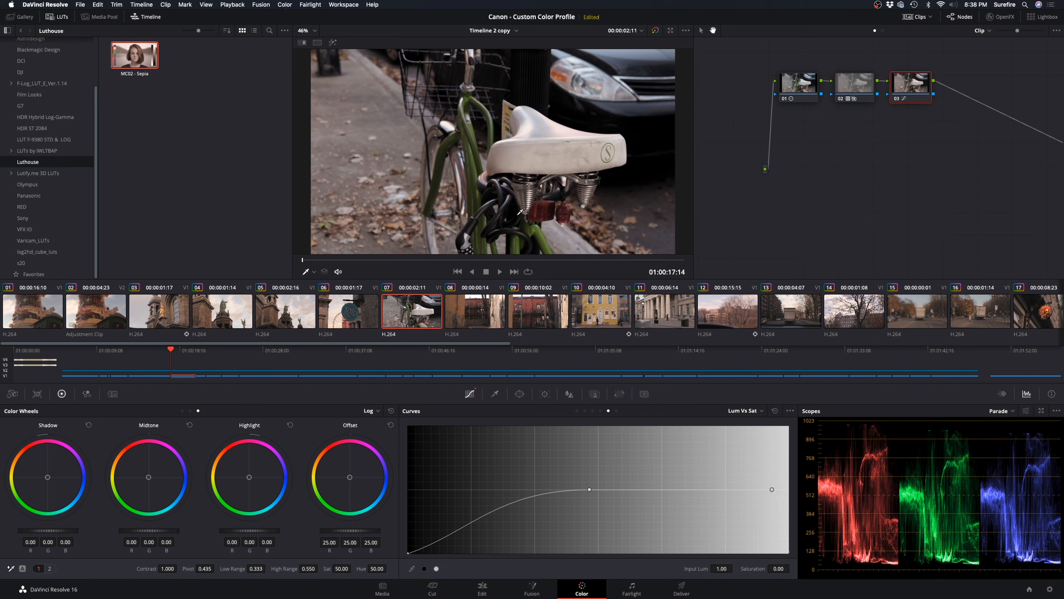
Step: Toggle the third node off and on repeatedly to compare the saturation curve's effect on the bicycle clip
key(ctrl+d)
key(ctrl+d)
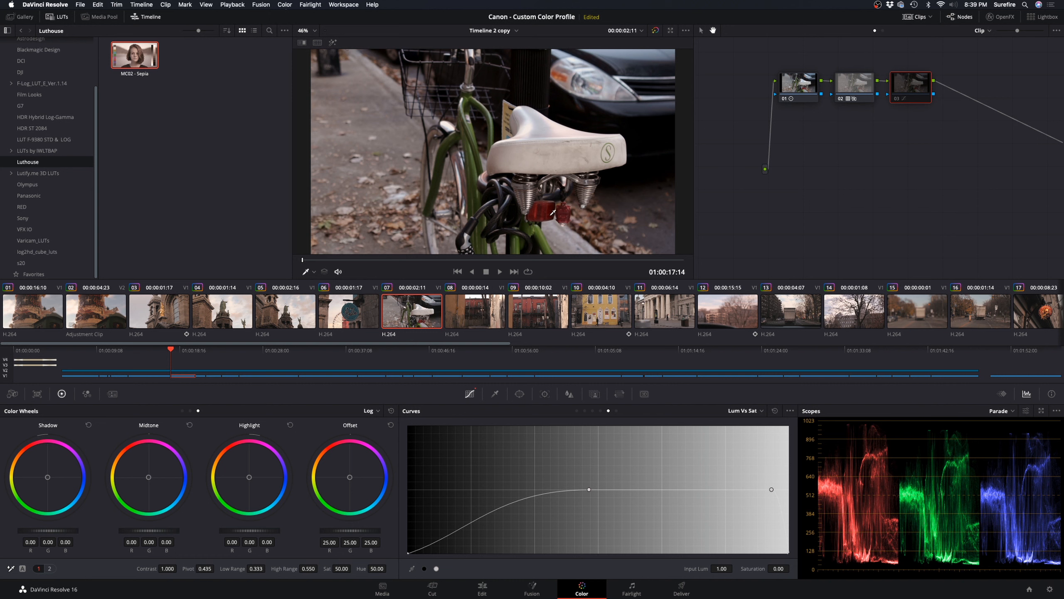
key(super+d)
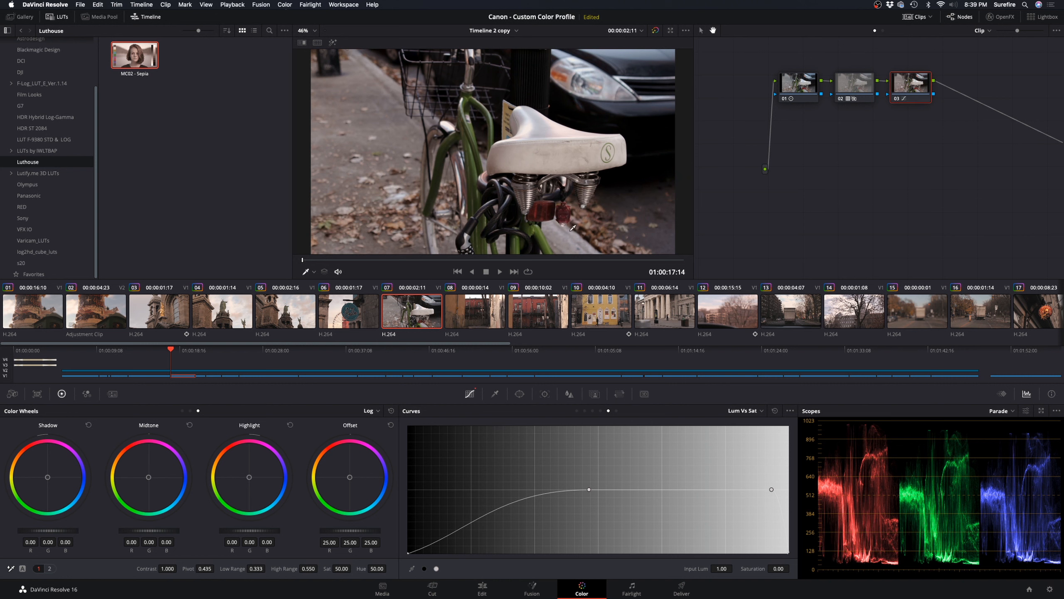
key(super+d)
key(super+d)
key(super+d)
key(super+d)
key(super+d)
key(super+d)
key(super+d)
key(super+d)
key(super+d)
key(super+d)
key(super+d)
key(super+d)
Step: Switch between the second and third nodes, ending on the sepia LUT node
click(852, 90)
click(903, 89)
click(866, 95)
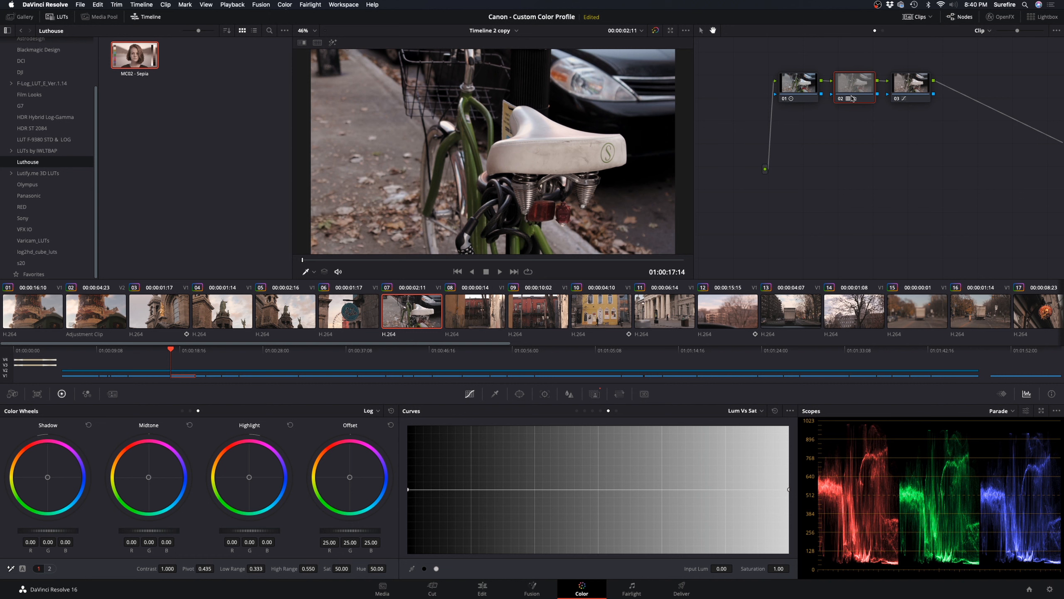
Step: Apply the Heulandite - Rec709 LUT from the Lutify.me standard color grading LUTs to the second node
click(46, 173)
double_click(139, 55)
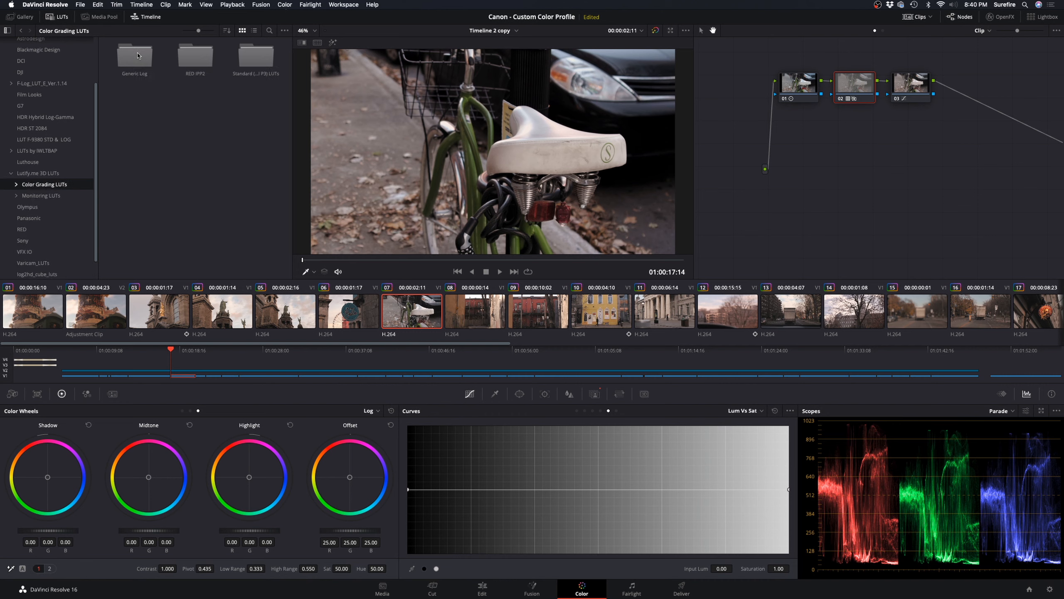
double_click(240, 59)
drag(252, 61, 862, 97)
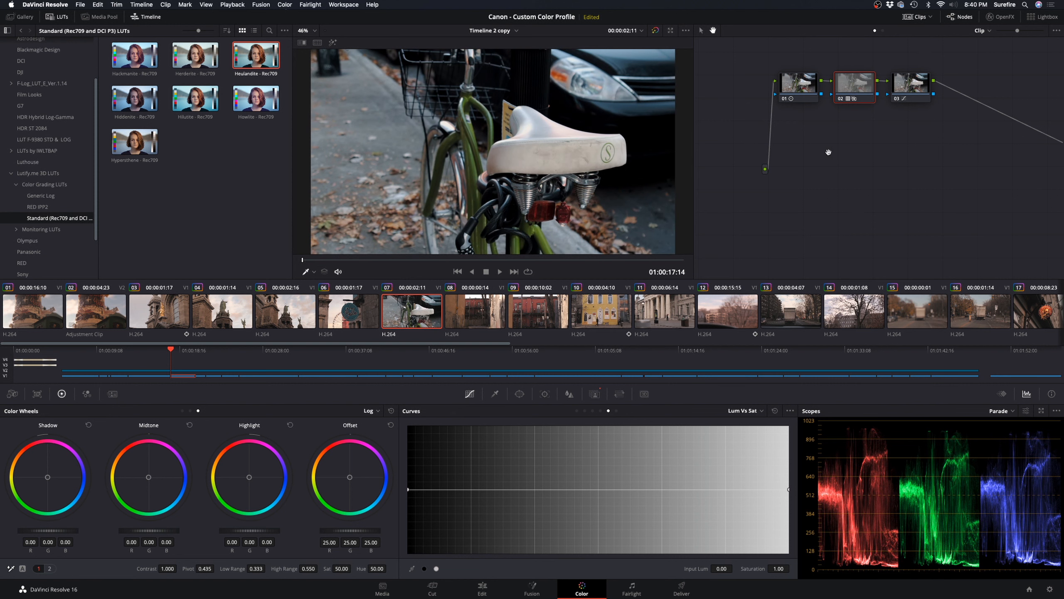
Step: Reset the second node's key output gain to 1.000 to show the LUT at full strength, and set it to 0.4
click(594, 393)
drag(711, 495, 706, 495)
double_click(705, 496)
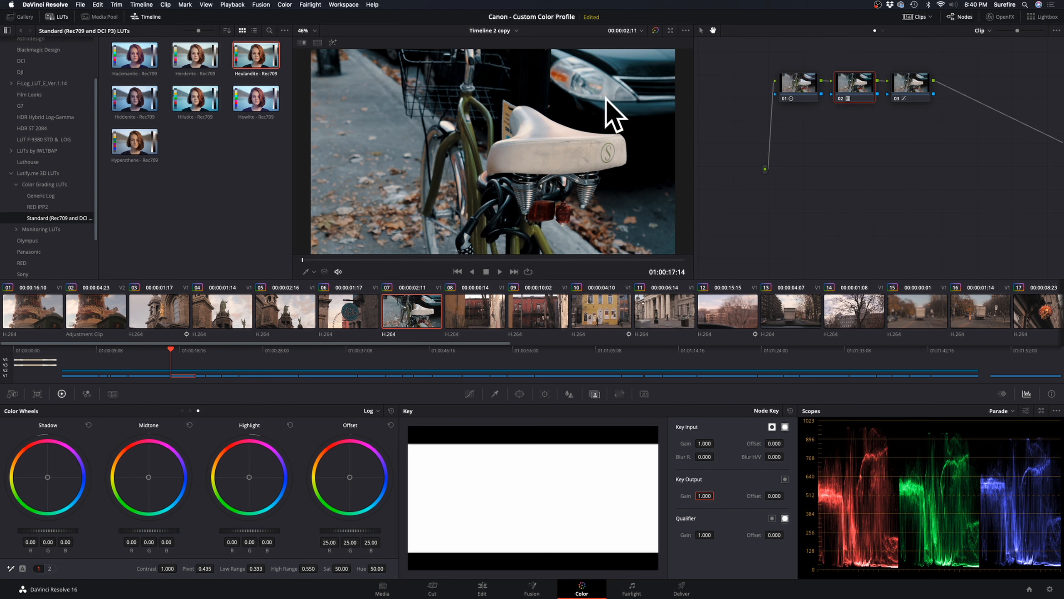
double_click(705, 495)
text(0.4)
key(Return)
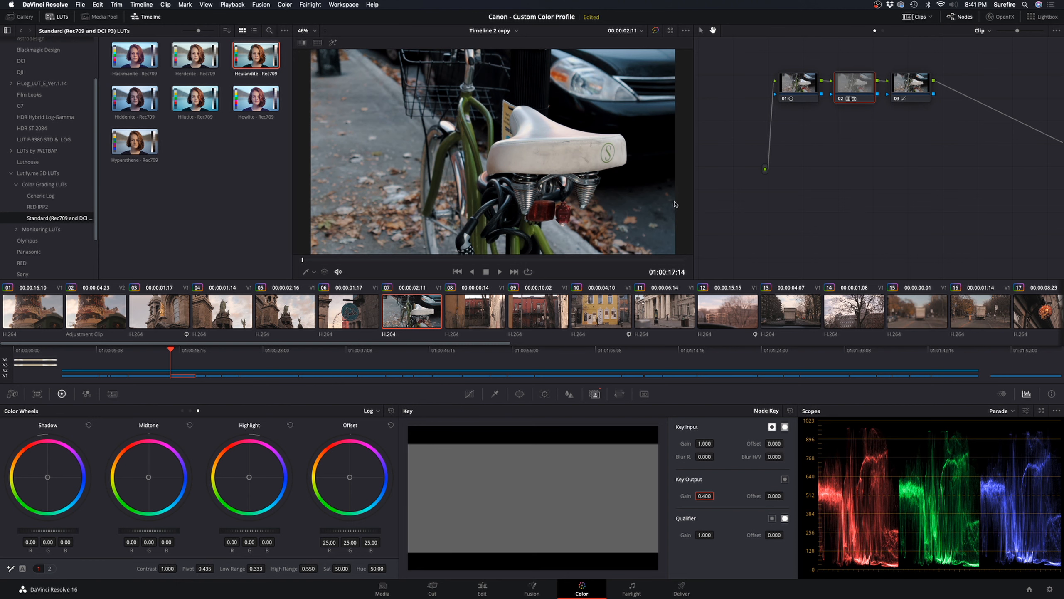
Step: Try key output gains of 0.3, 0.6 and 0.2 on the second node to compare LUT strengths
text(0.3)
key(Return)
key(BackSpace)
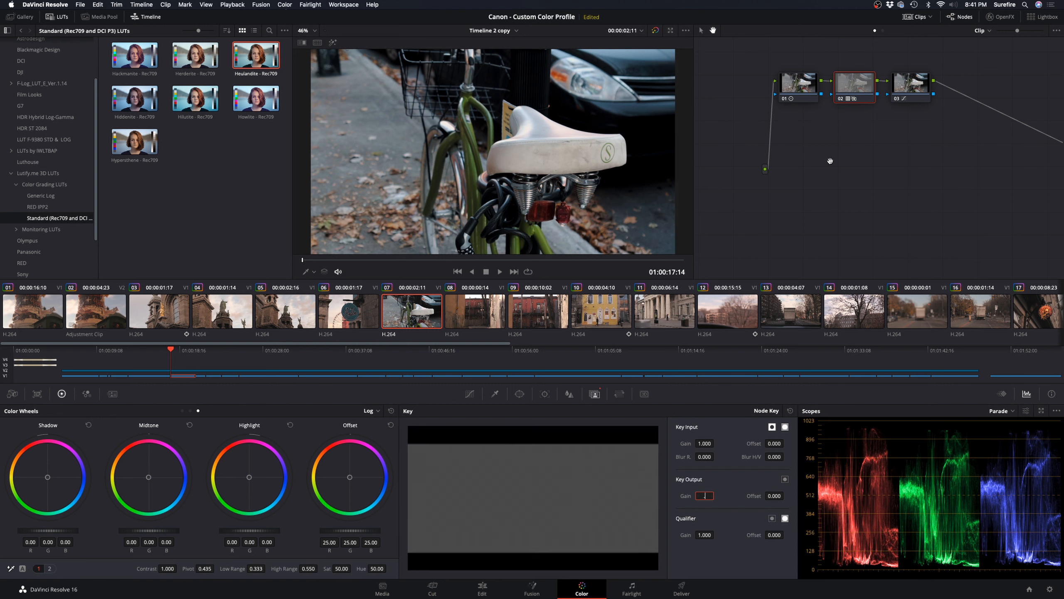
key(Return)
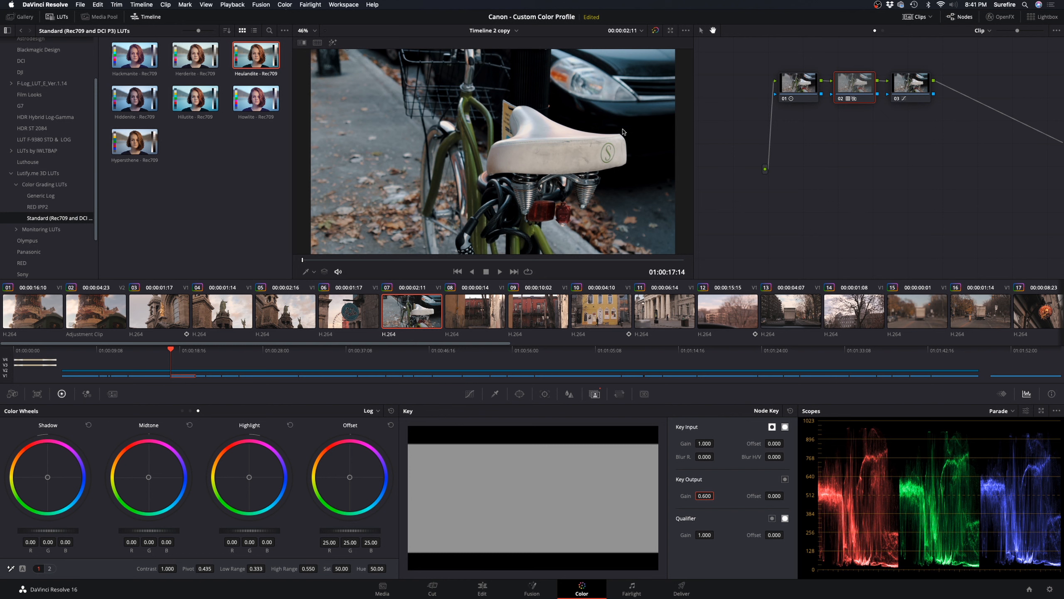
key(BackSpace)
text(.58)
key(BackSpace)
key(BackSpace)
key(BackSpace)
text(.2)
key(Return)
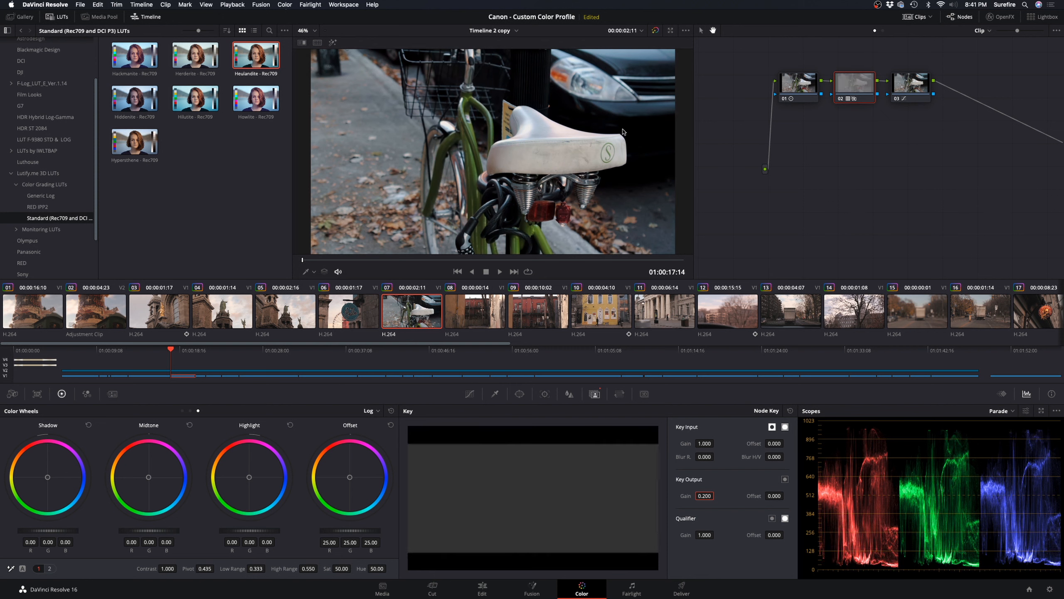
Step: Try a key output gain of 0.8 on the LUT node, and return it to 0.4
key(BackSpace)
key(BackSpace)
key(BackSpace)
key(BackSpace)
key(BackSpace)
key(Return)
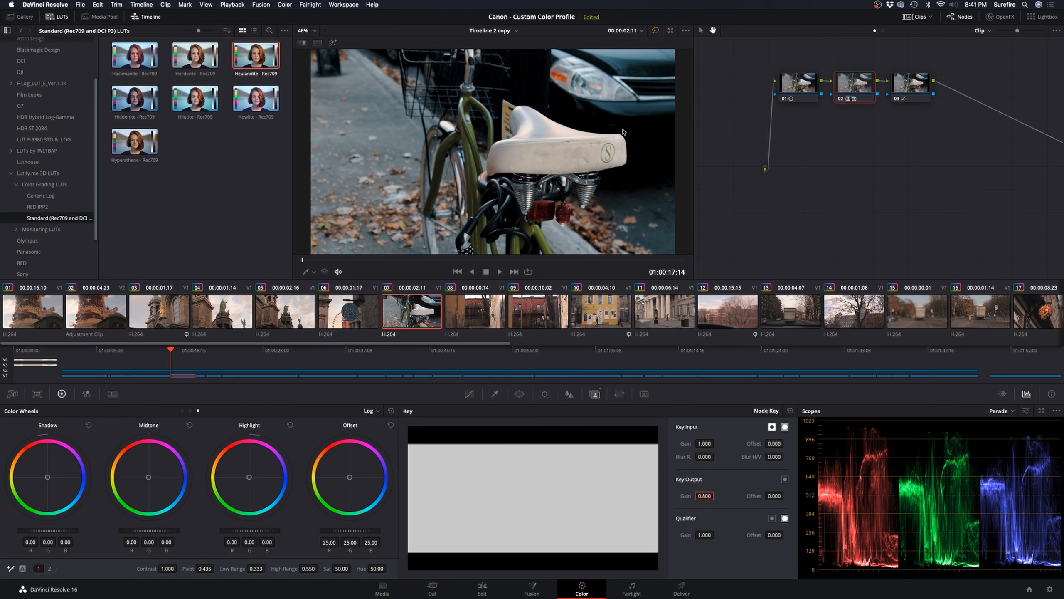
key(BackSpace)
key(BackSpace)
key(BackSpace)
key(BackSpace)
key(BackSpace)
text(.4)
key(Return)
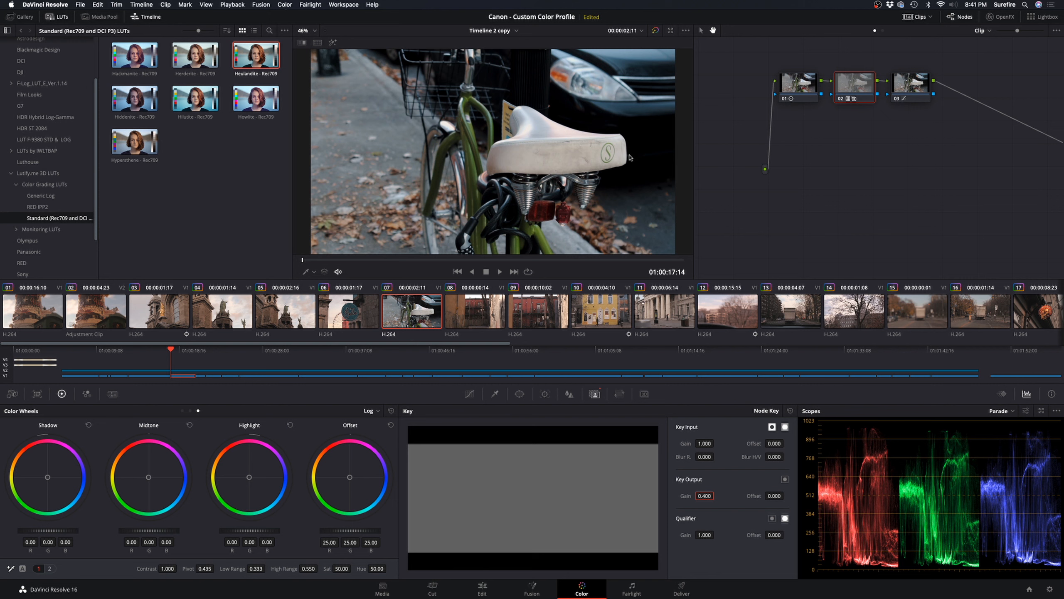
Step: Replace the second node's LUT with MC02 - Sepia from the Luthouse folder
scroll(46, 250, down, 3)
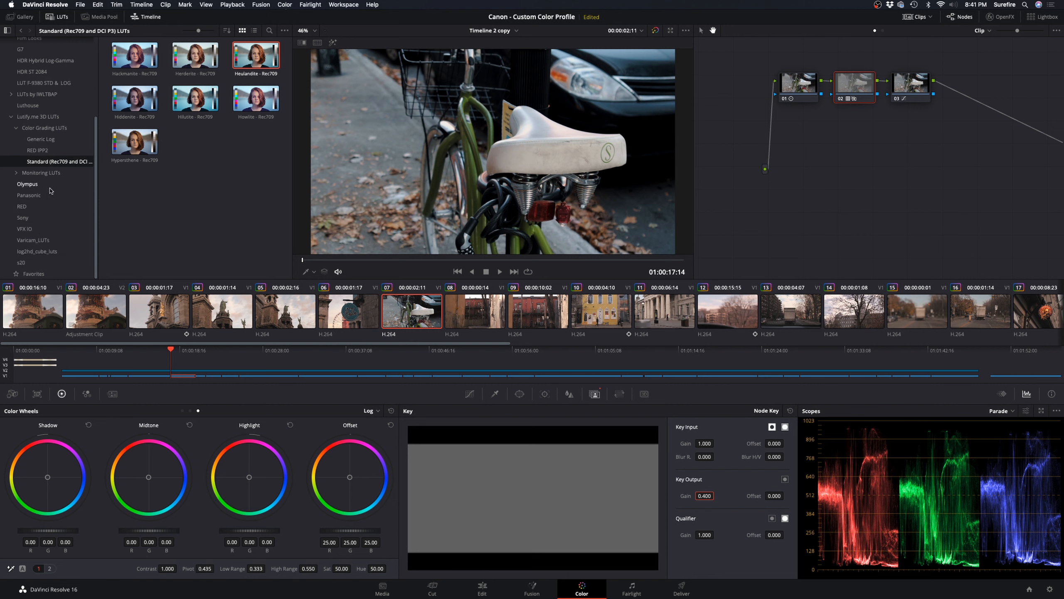
click(44, 128)
click(28, 105)
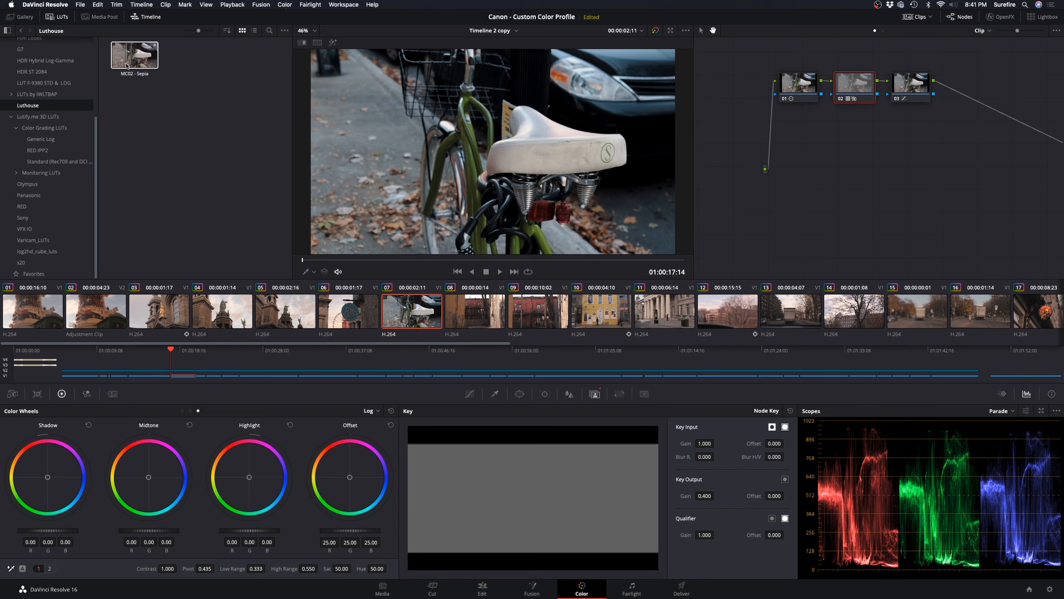
drag(130, 59, 847, 95)
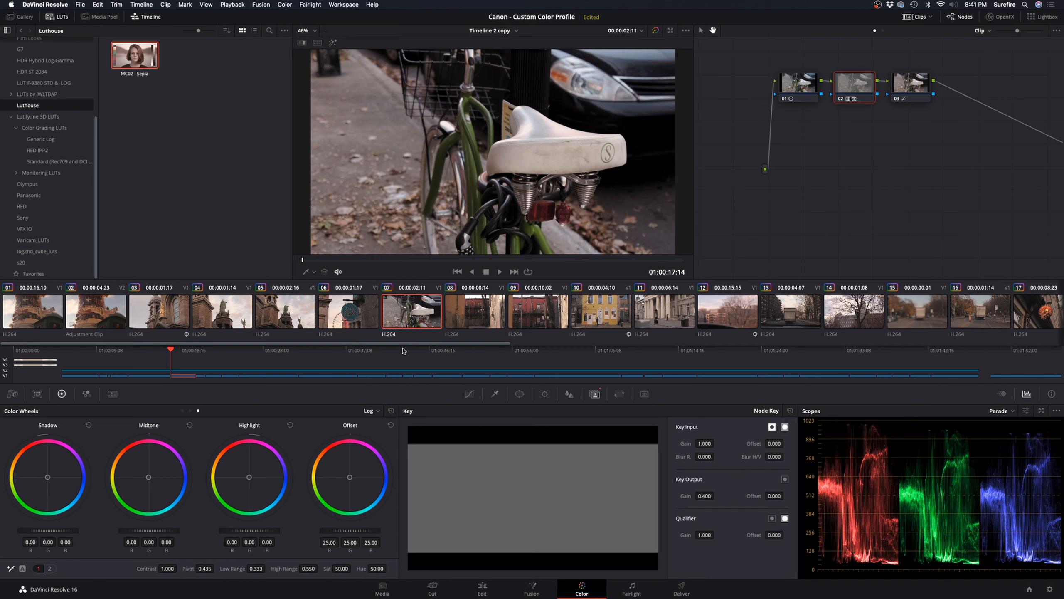
Step: Select clip 19, the portrait in front of the bridge, and reset its grade to a single empty node
drag(447, 343, 617, 364)
click(817, 312)
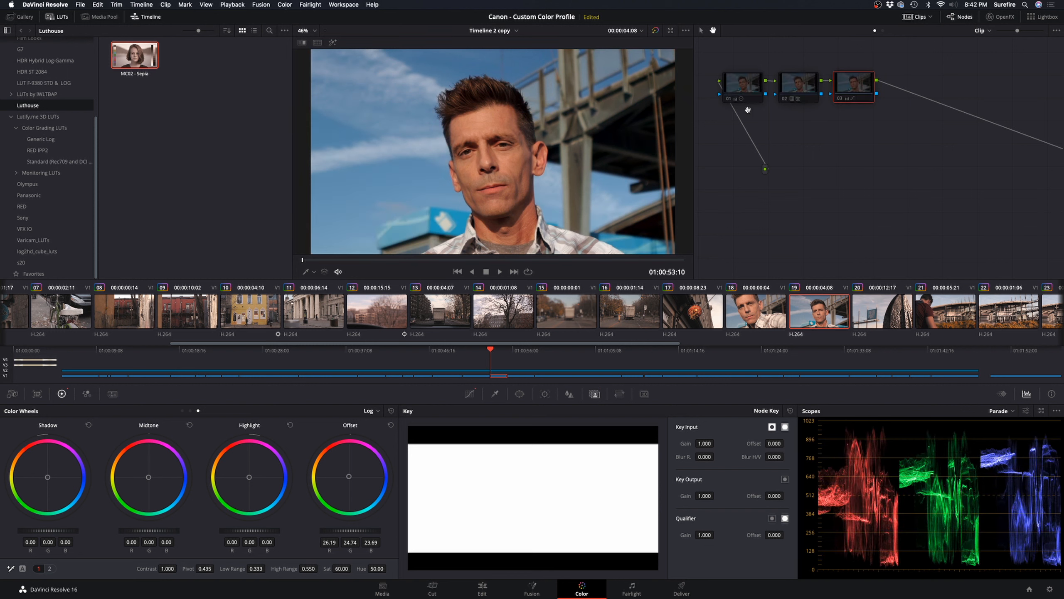
click(746, 98)
key(BackSpace)
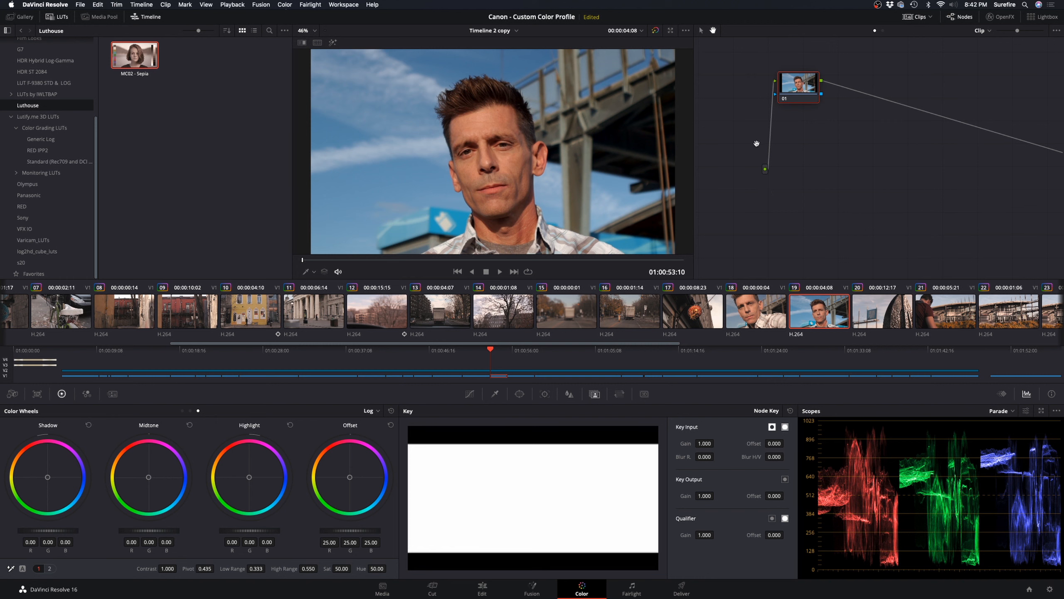
Step: Bring back the Lum Vs Sat curve and add two serial nodes after the portrait clip's first node
click(469, 395)
click(596, 394)
click(470, 394)
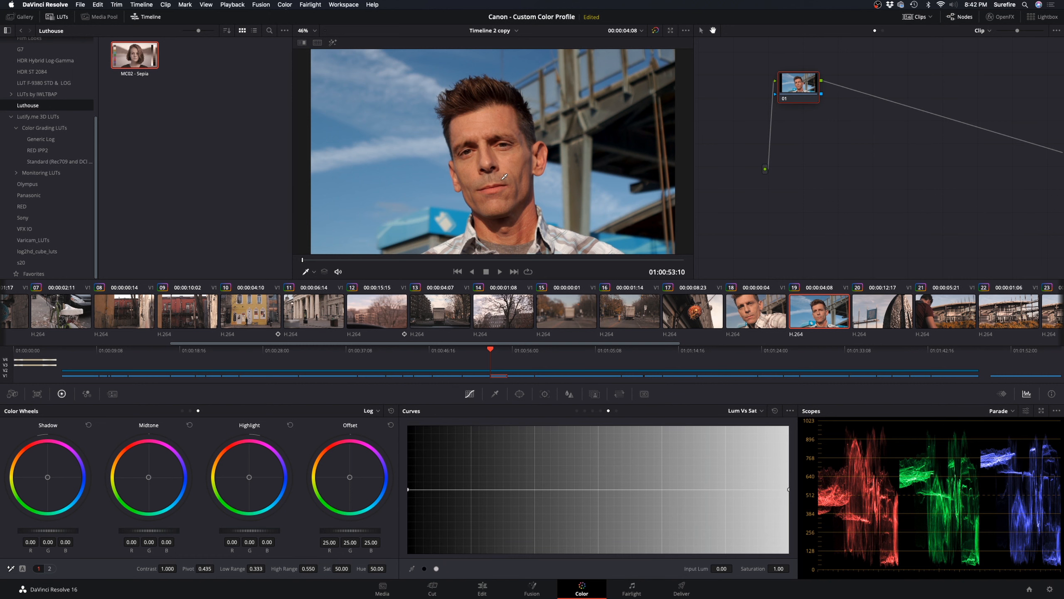
key(alt+s)
key(alt+s)
Step: On the first node, try raising the Log highlight to 0.09, and test the contrast before setting it back to 1
click(797, 88)
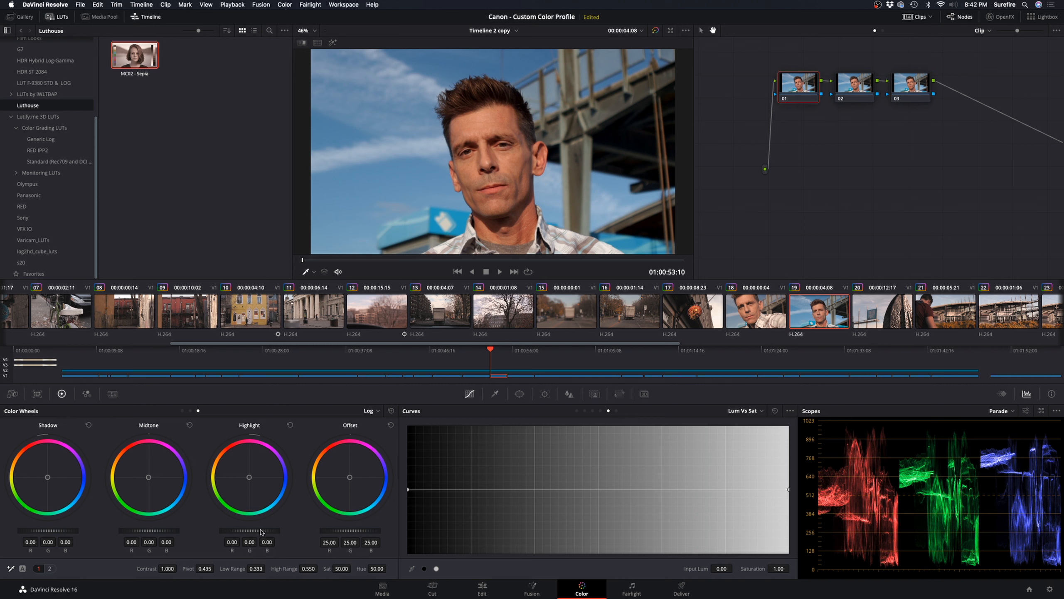
drag(250, 530, 236, 530)
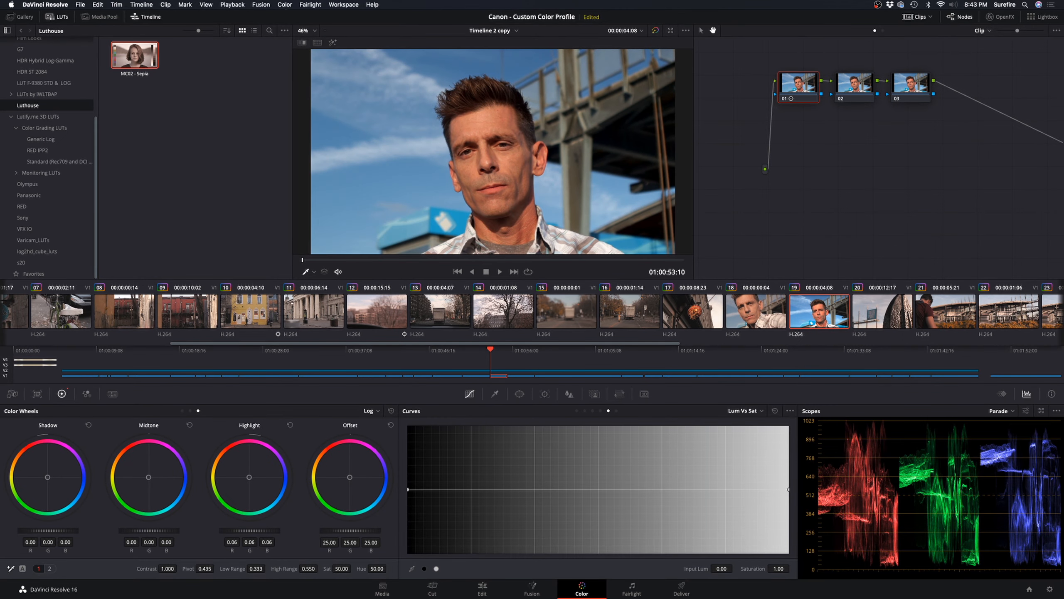
drag(250, 531, 257, 530)
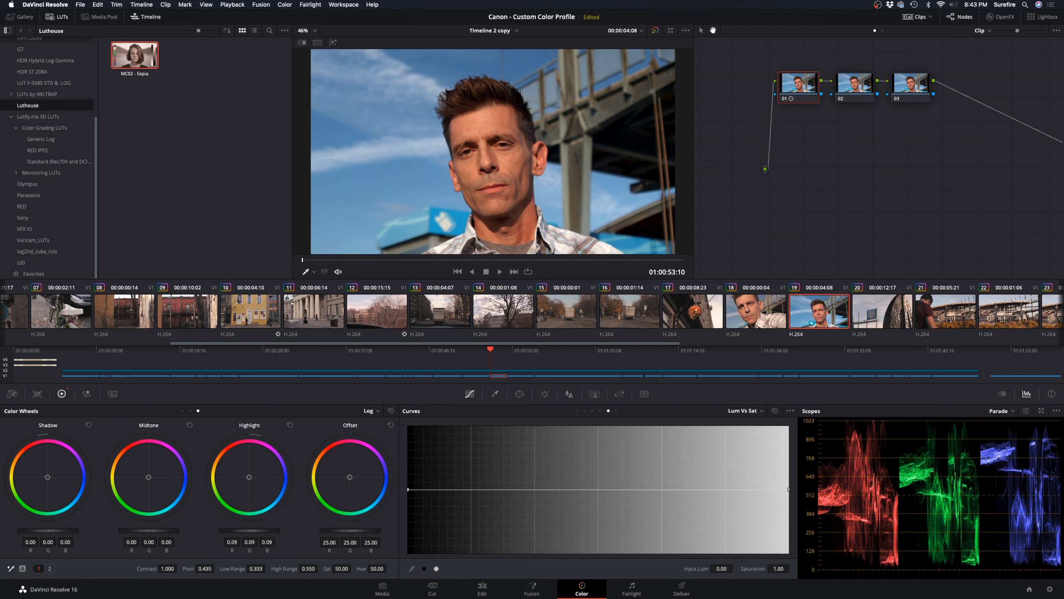
drag(170, 568, 178, 568)
double_click(169, 568)
text(1)
key(Return)
Step: Reset the first node's Log highlight, try it at 0.20, and reset it again
click(289, 425)
drag(254, 532, 284, 532)
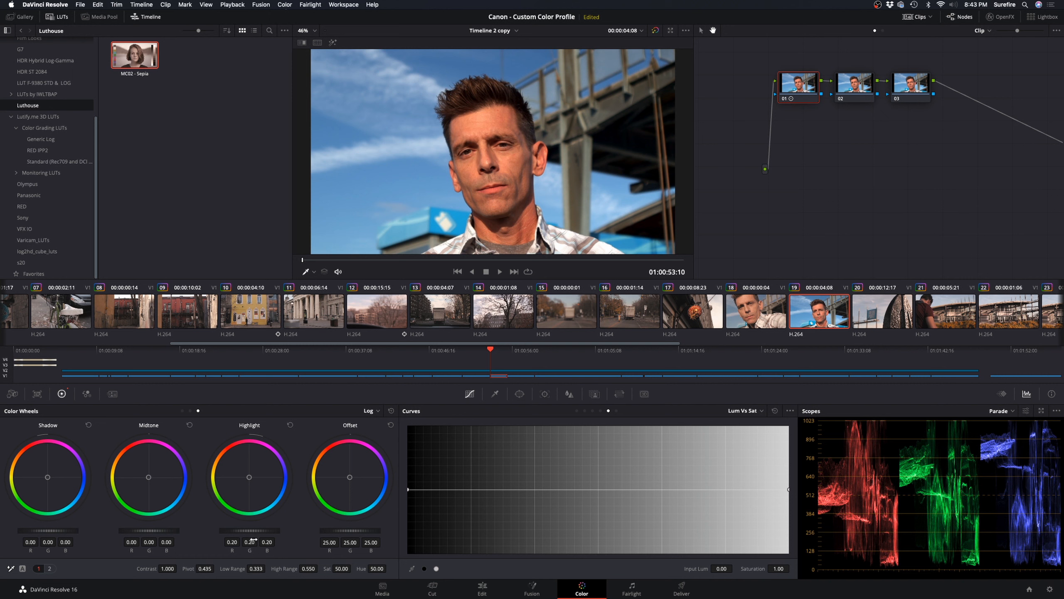
click(290, 425)
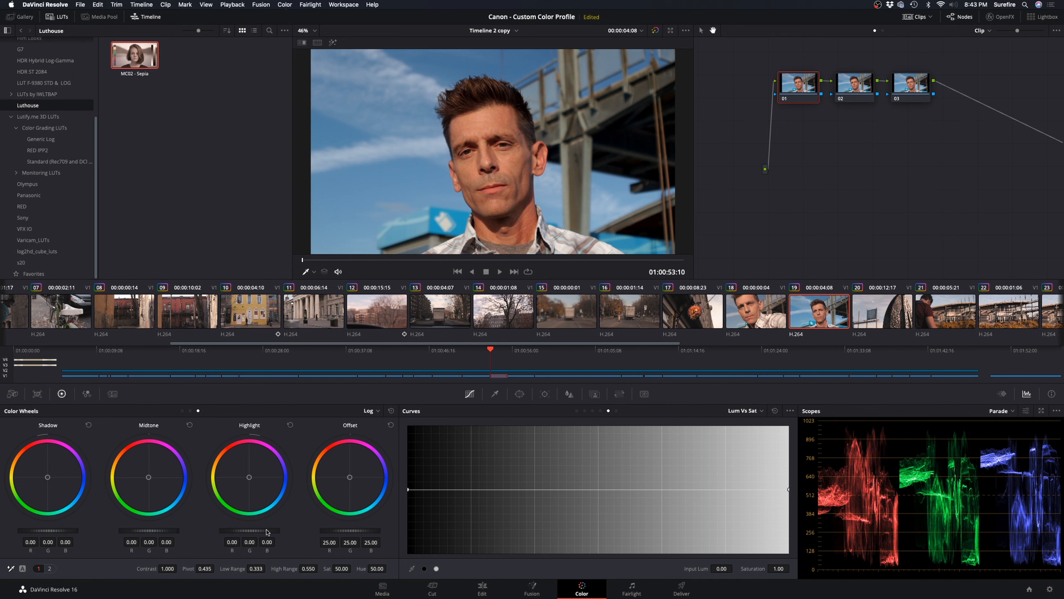
Step: Try the first node's Log highlight at -0.09 and -0.29, reset it, and lower it only slightly
drag(250, 529, 241, 530)
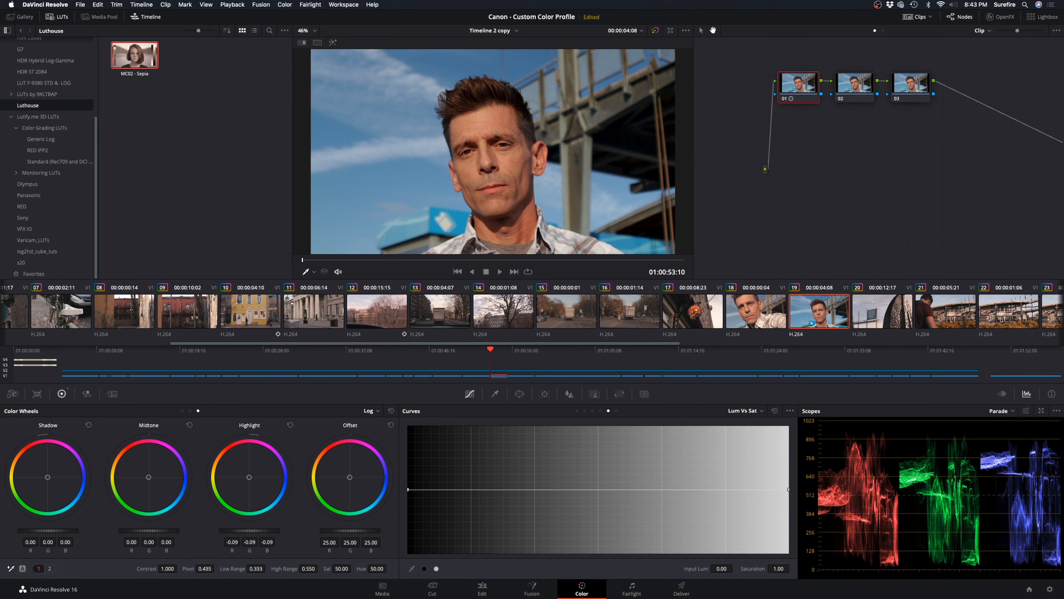
drag(250, 531, 234, 530)
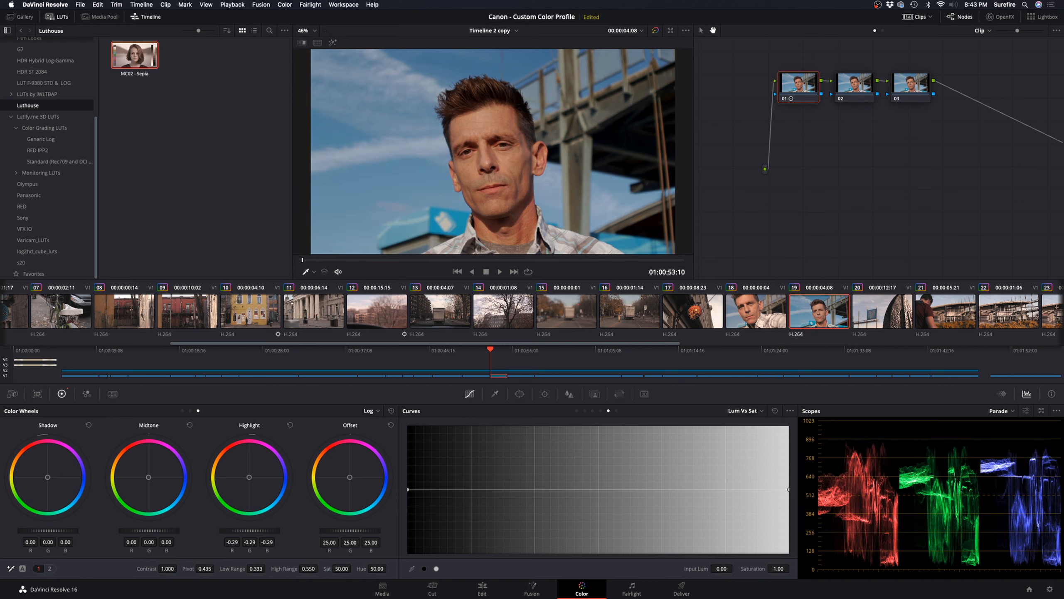
click(290, 425)
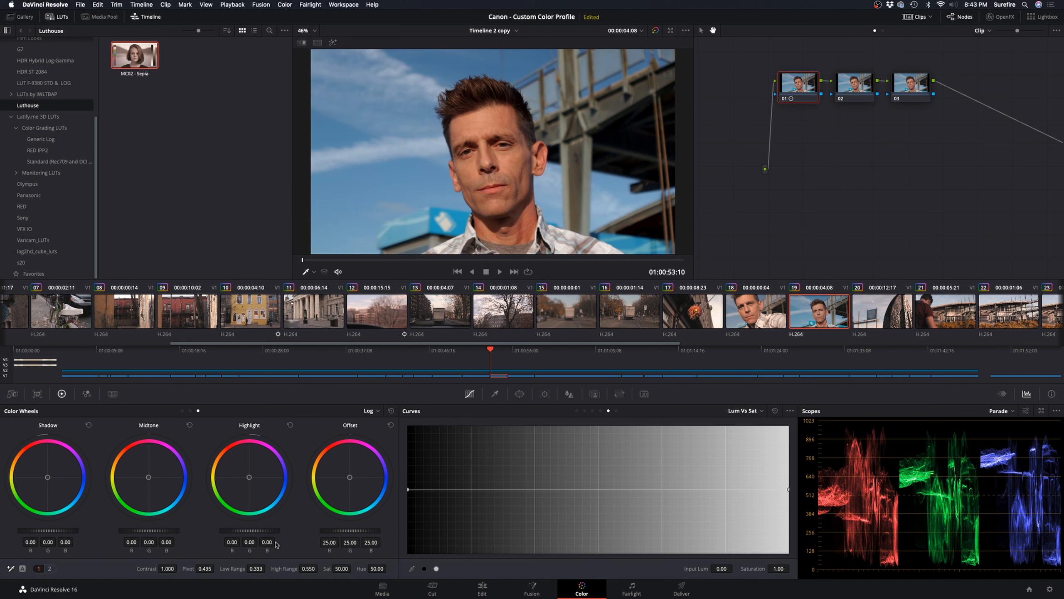
drag(249, 531, 244, 530)
Step: Apply the MC02 - Sepia LUT to the second node and set its key output gain to 0.4
click(855, 86)
drag(134, 54, 853, 92)
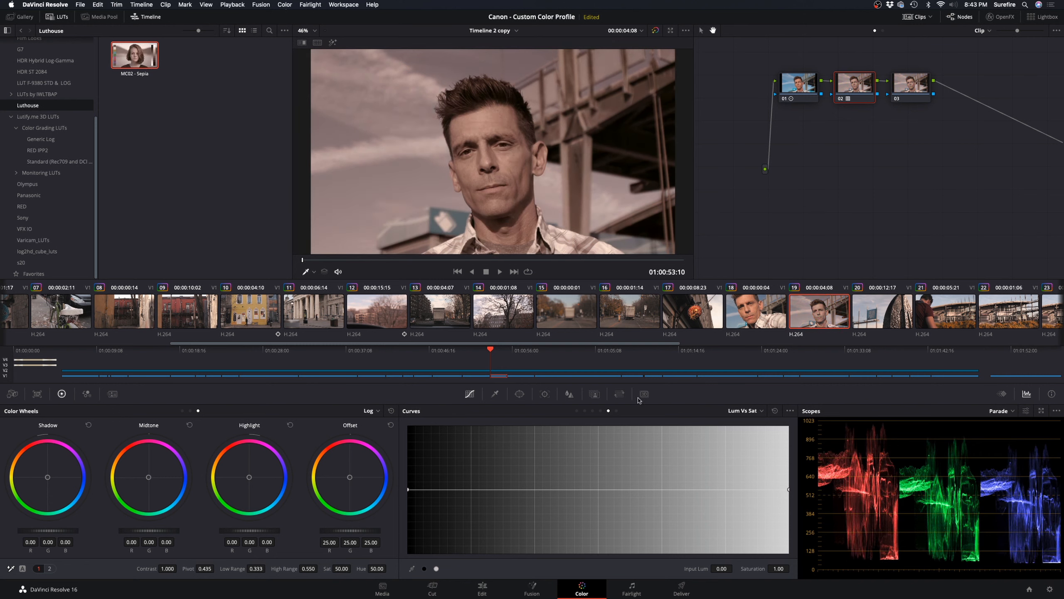
click(596, 394)
click(707, 495)
double_click(708, 496)
text(.4)
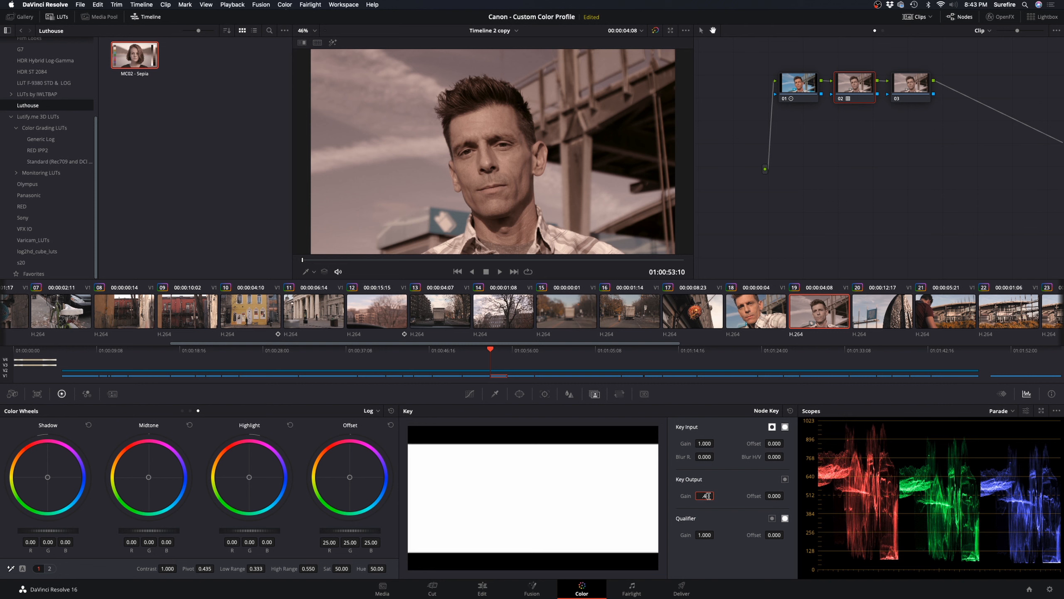
key(Return)
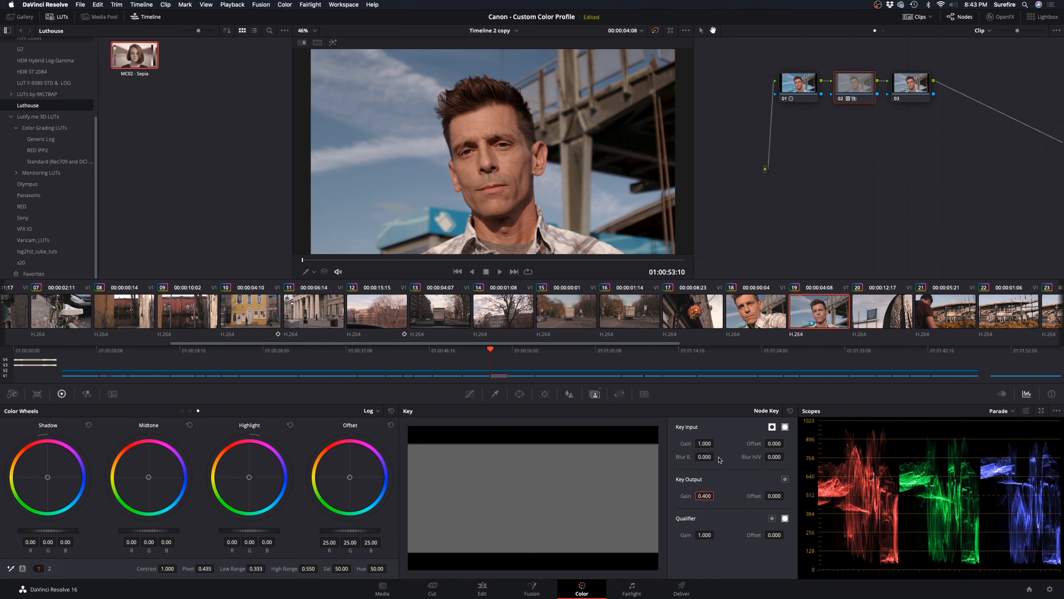
Step: On the third node's Lum Vs Sat curve, add middle and near-white points, and lower the black and white ends to saturation 0
click(913, 86)
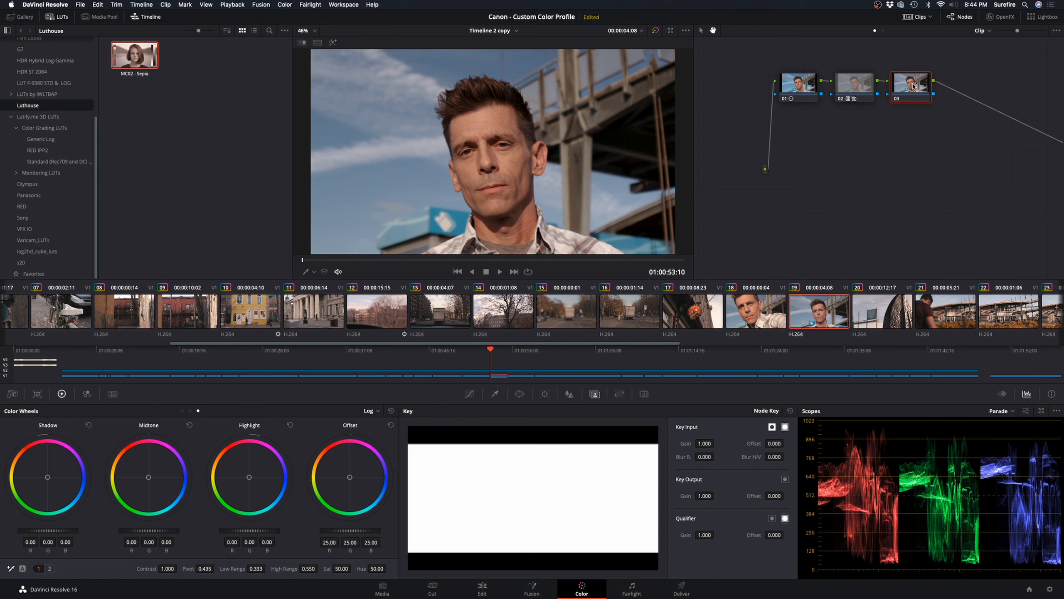
click(471, 396)
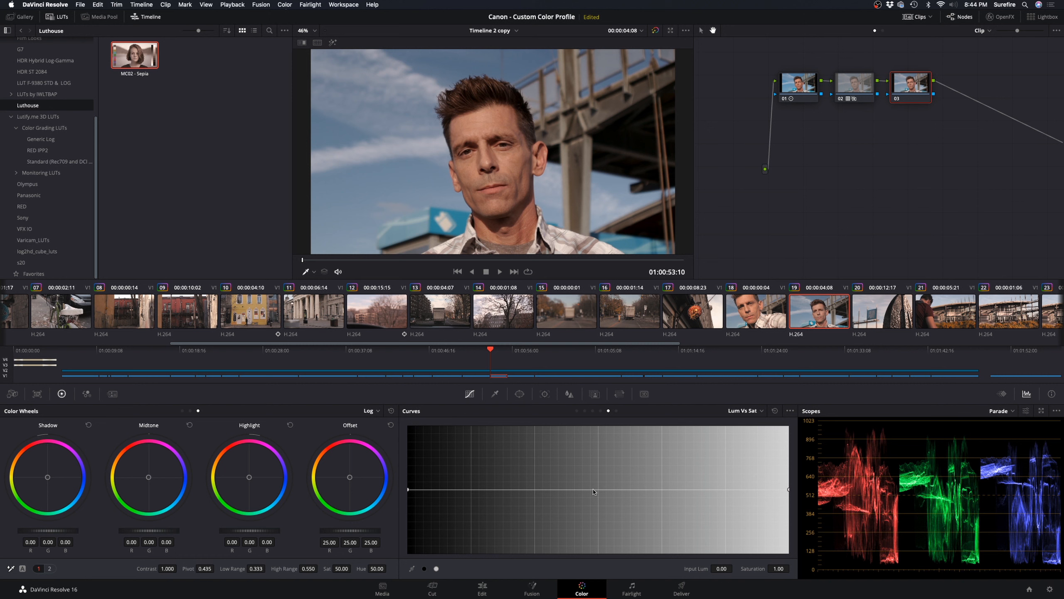
drag(408, 489, 410, 552)
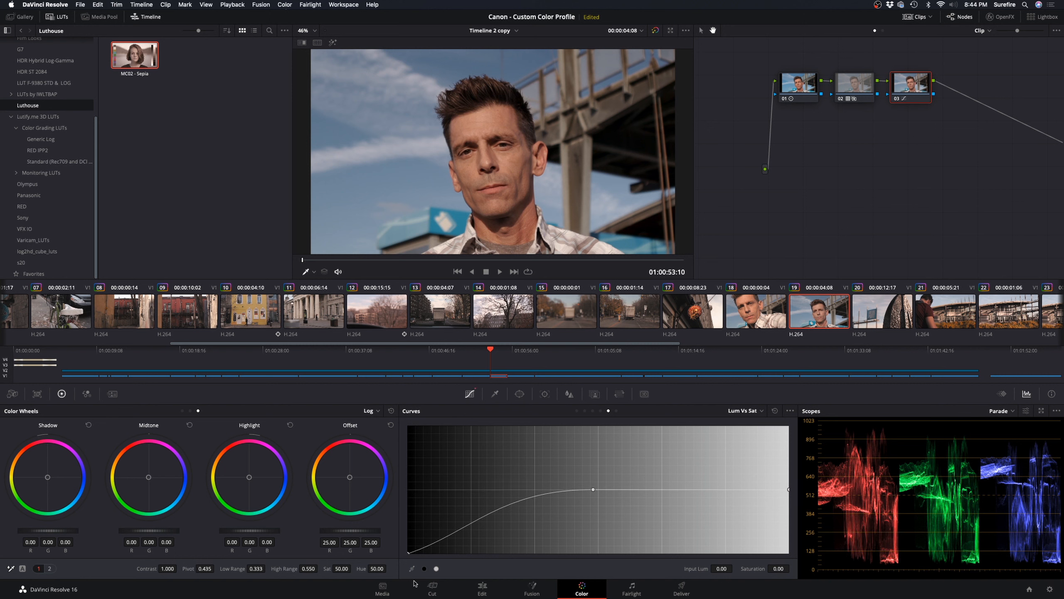
click(778, 489)
Step: Set the third node's overall saturation to 60
click(49, 568)
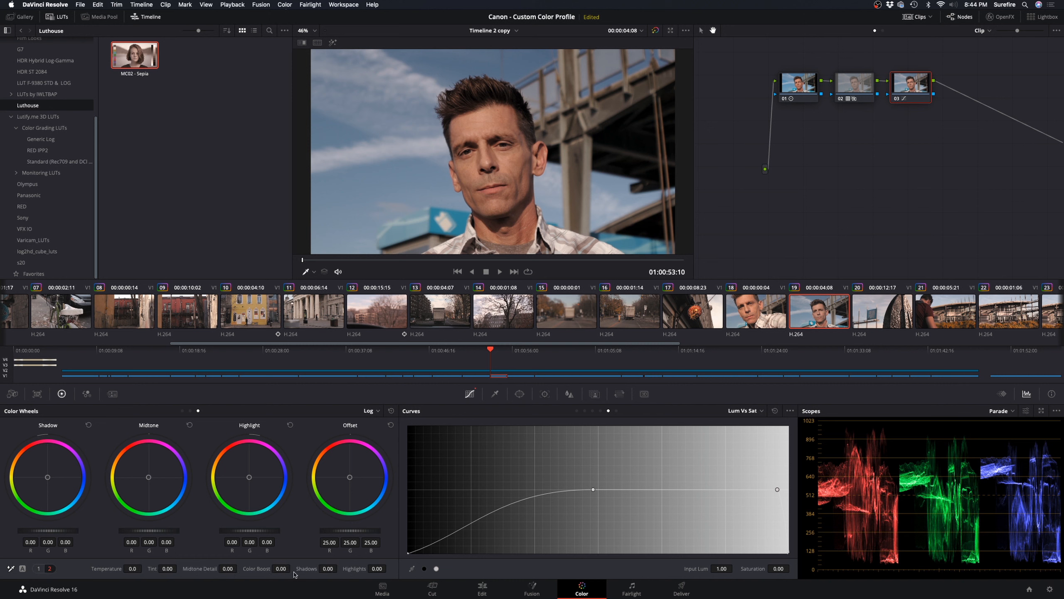
click(38, 567)
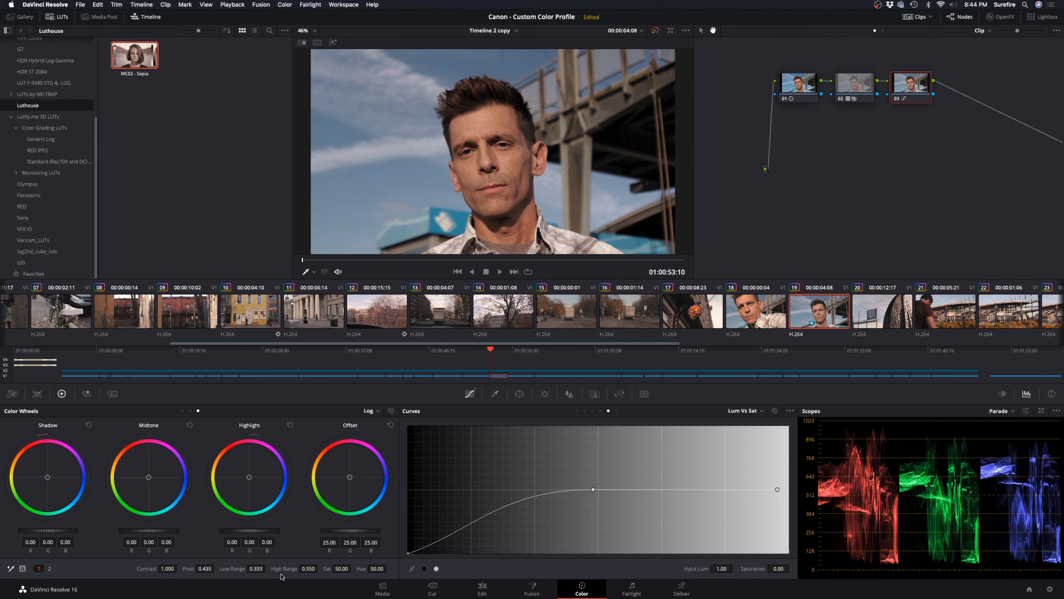
click(340, 568)
text(60)
key(Return)
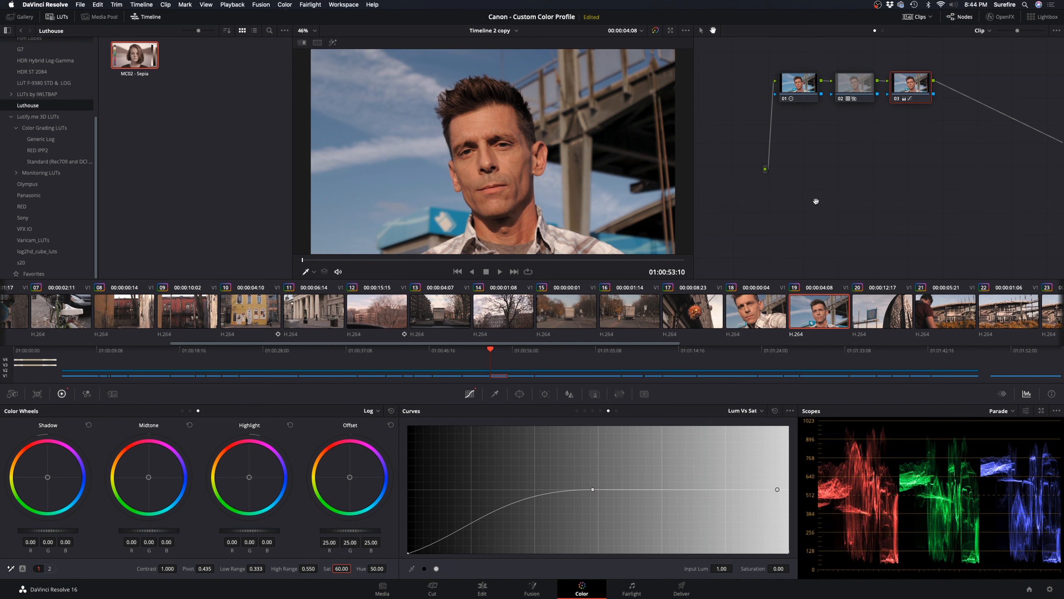
Step: Toggle all nodes off and on repeatedly to compare the portrait clip before and after grading
key(alt+d)
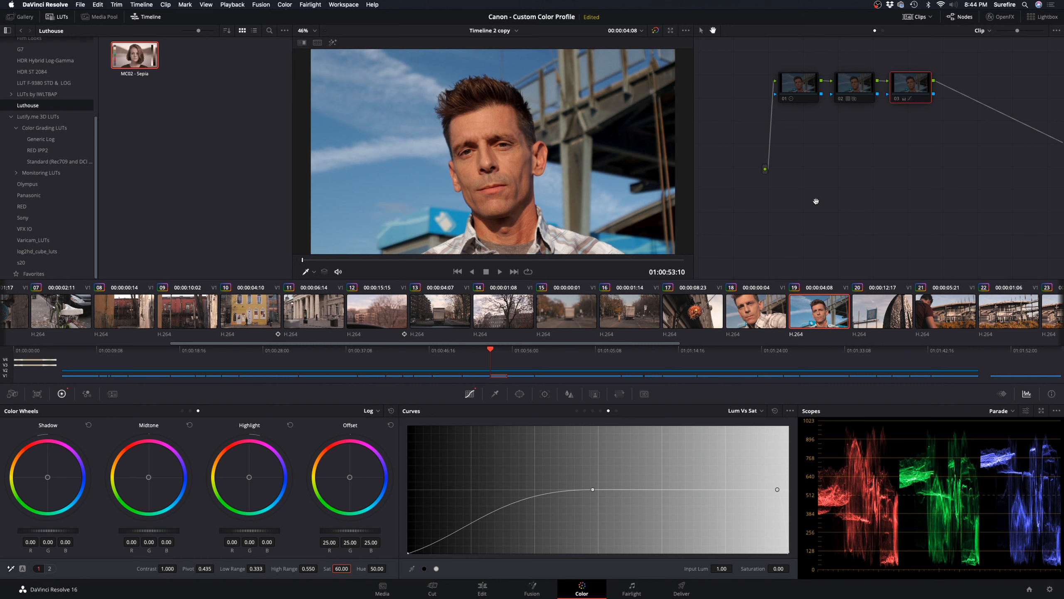
key(alt+d)
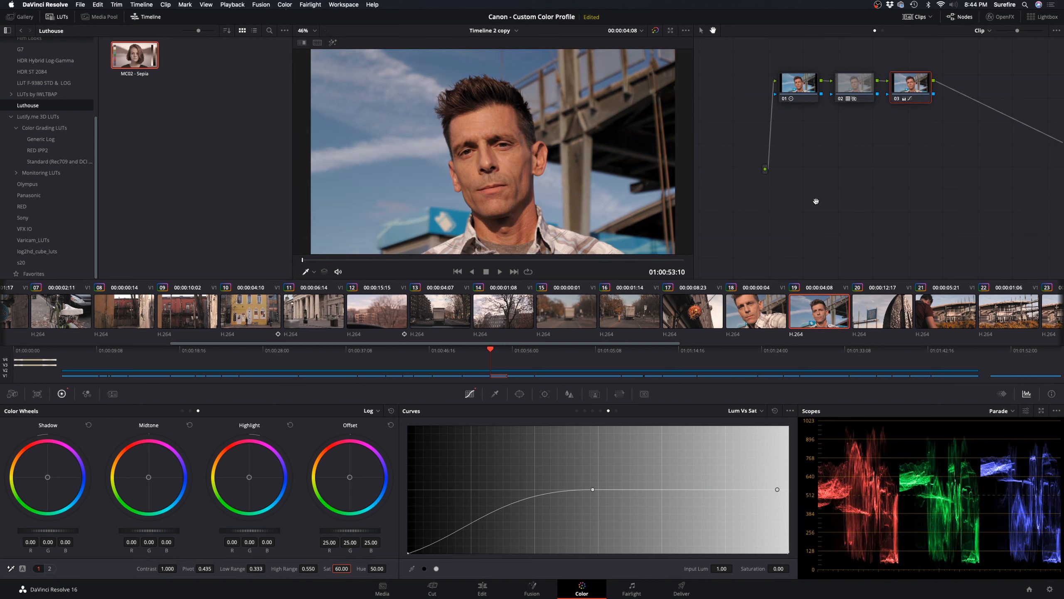
key(alt+d)
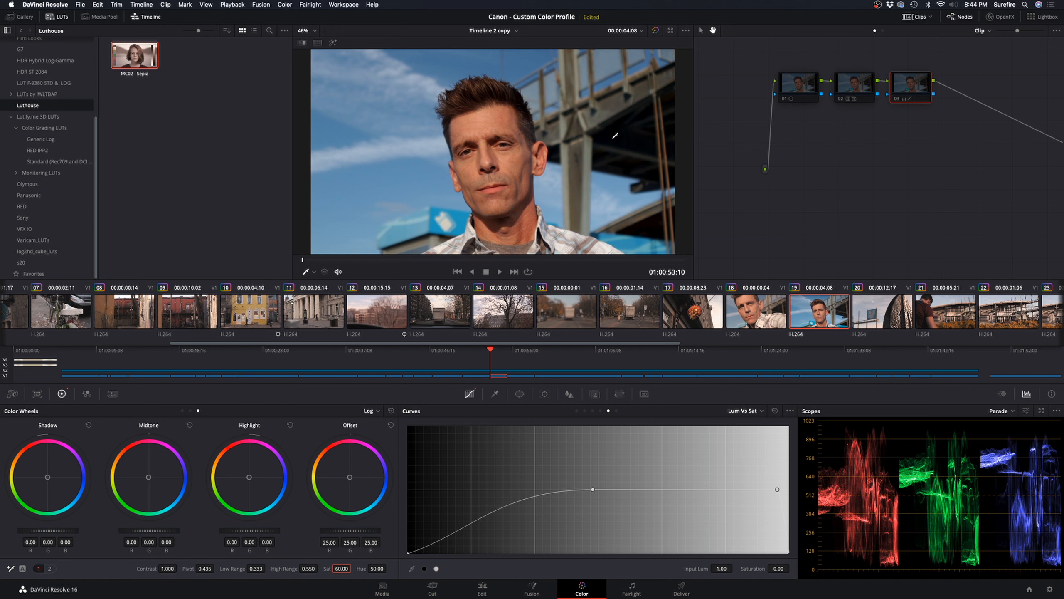
key(alt+d)
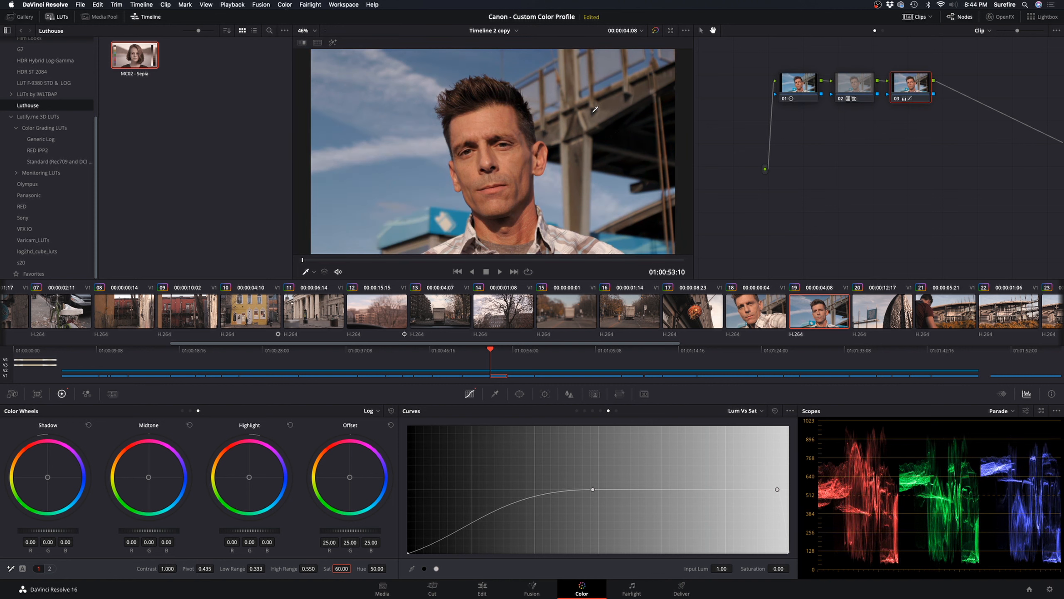
key(alt+d)
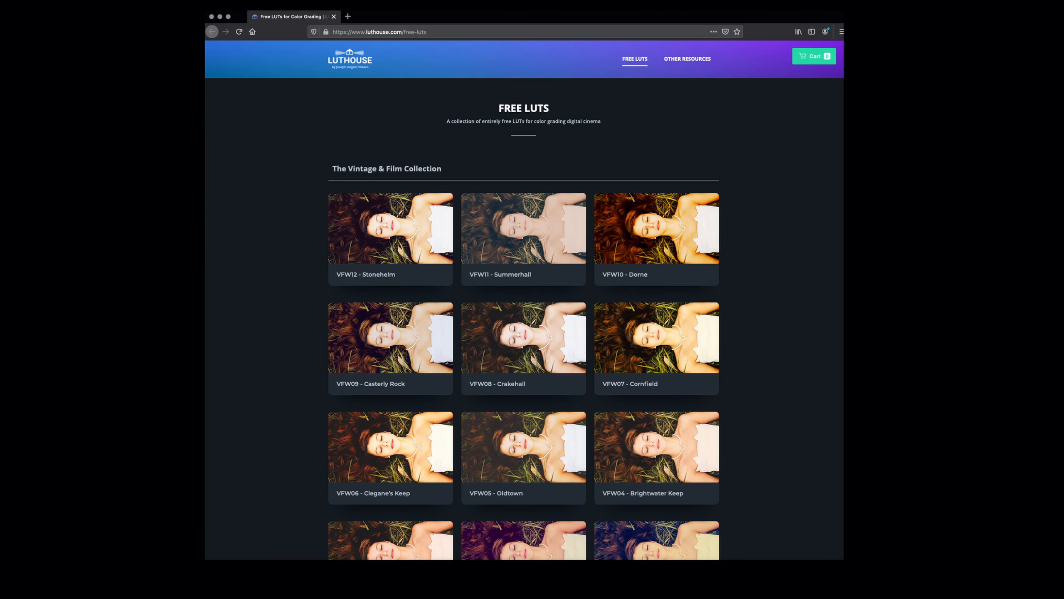
Step: Switch to the Luthouse free LUTs web page in the browser and locate the MC02 - Sepia LUT
scroll(523, 300, down, 15)
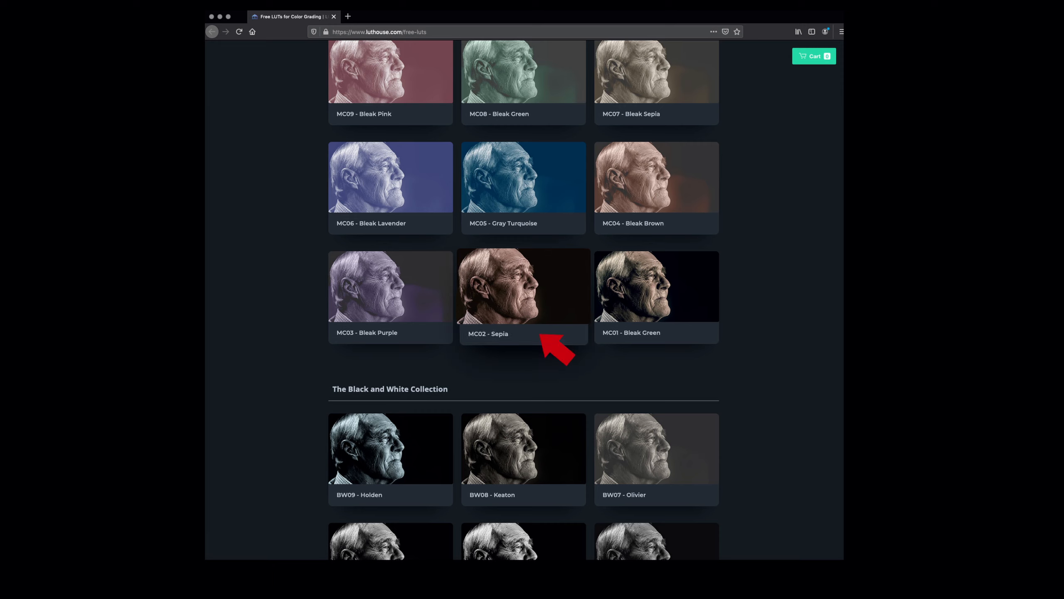